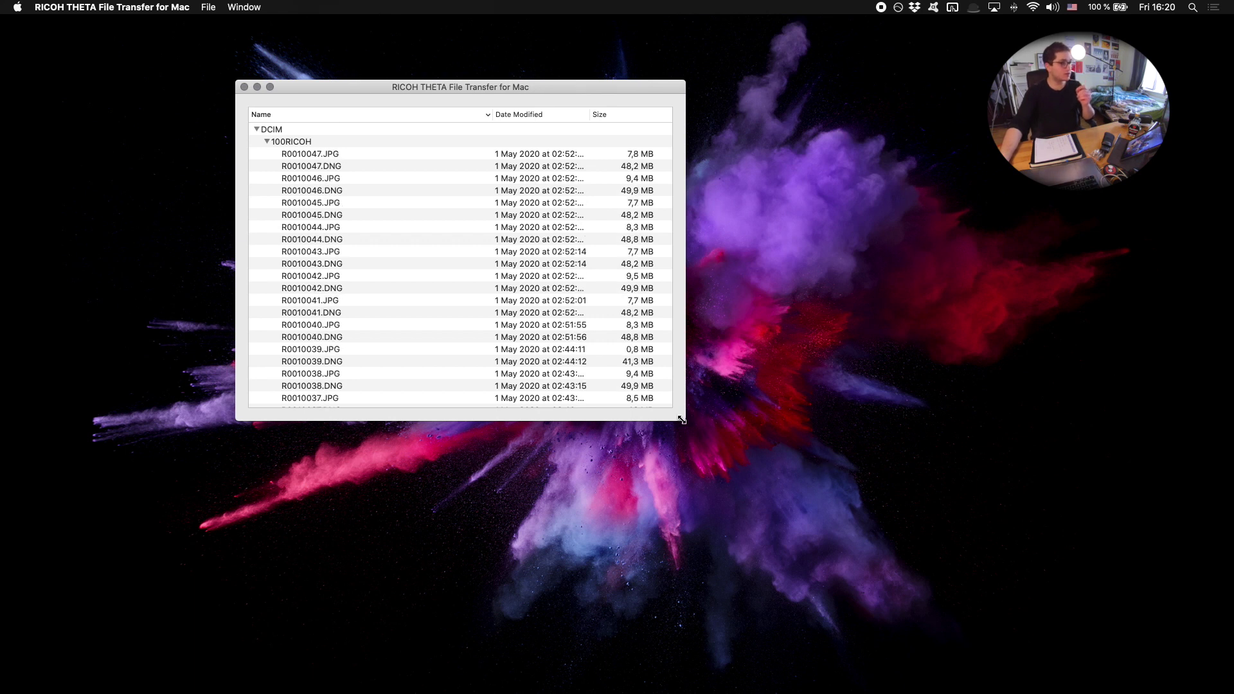
# Enlarge and reposition the THETA File Transfer window, then scroll through the camera's JPG and DNG files
pyautogui.moveTo(682, 420); pyautogui.dragTo(785, 565)
pyautogui.moveTo(499, 94); pyautogui.dragTo(634, 26)
pyautogui.scroll(-5, 616, 184)
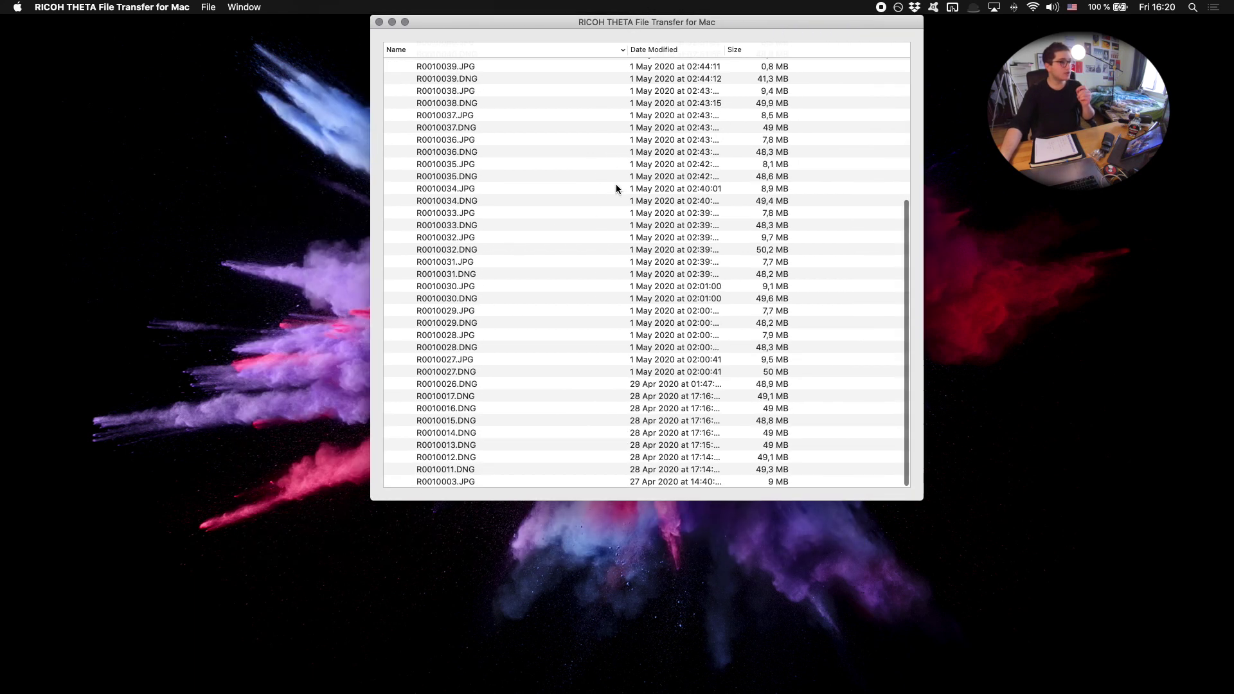
pyautogui.scroll(5, 663, 189)
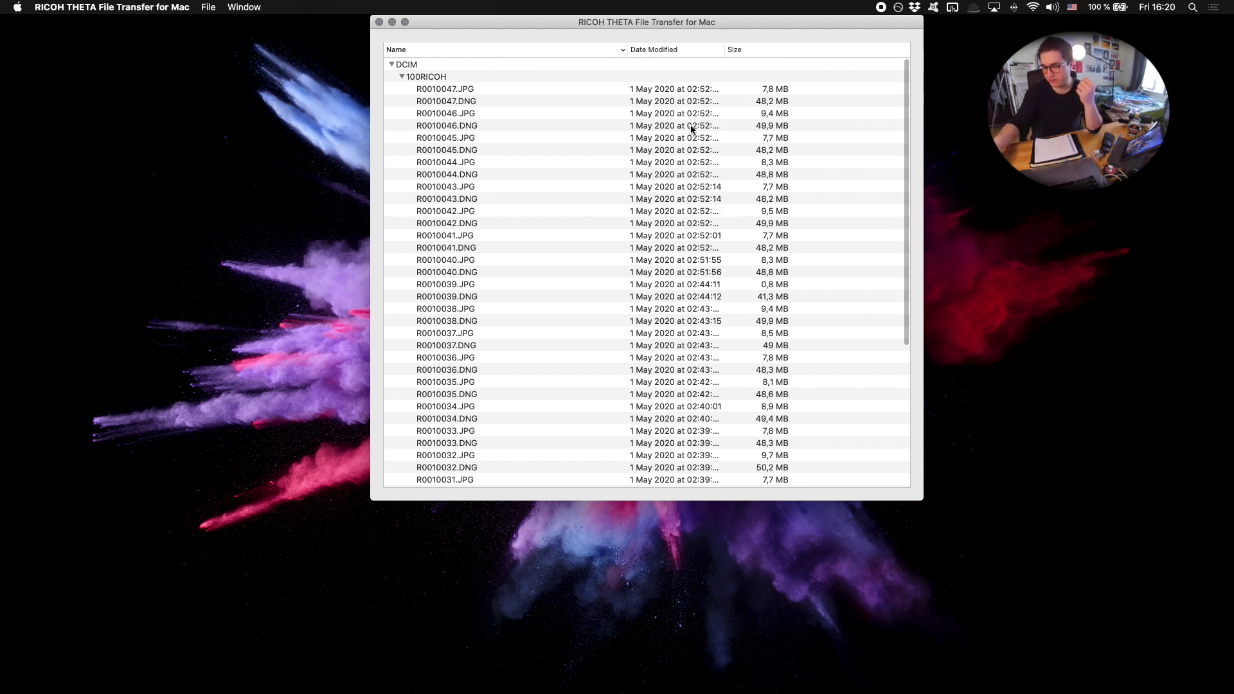
pyautogui.scroll(-1, 693, 130)
pyautogui.scroll(-1, 692, 130)
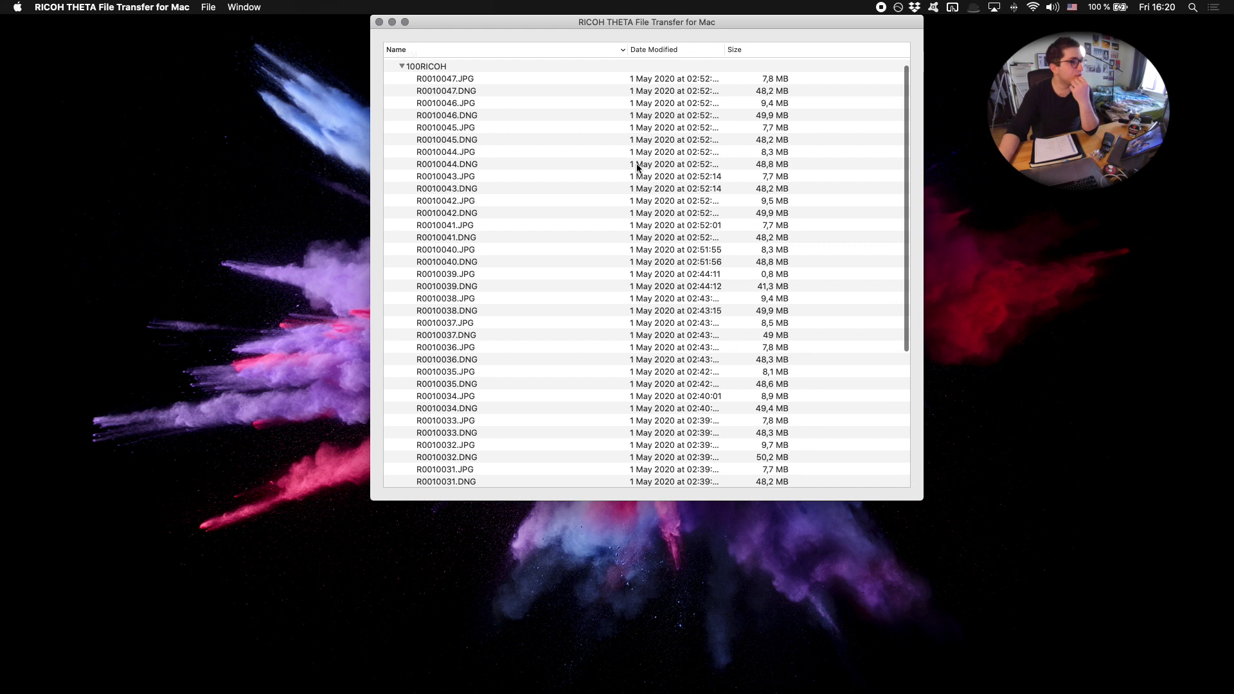
pyautogui.scroll(-10, 740, 248)
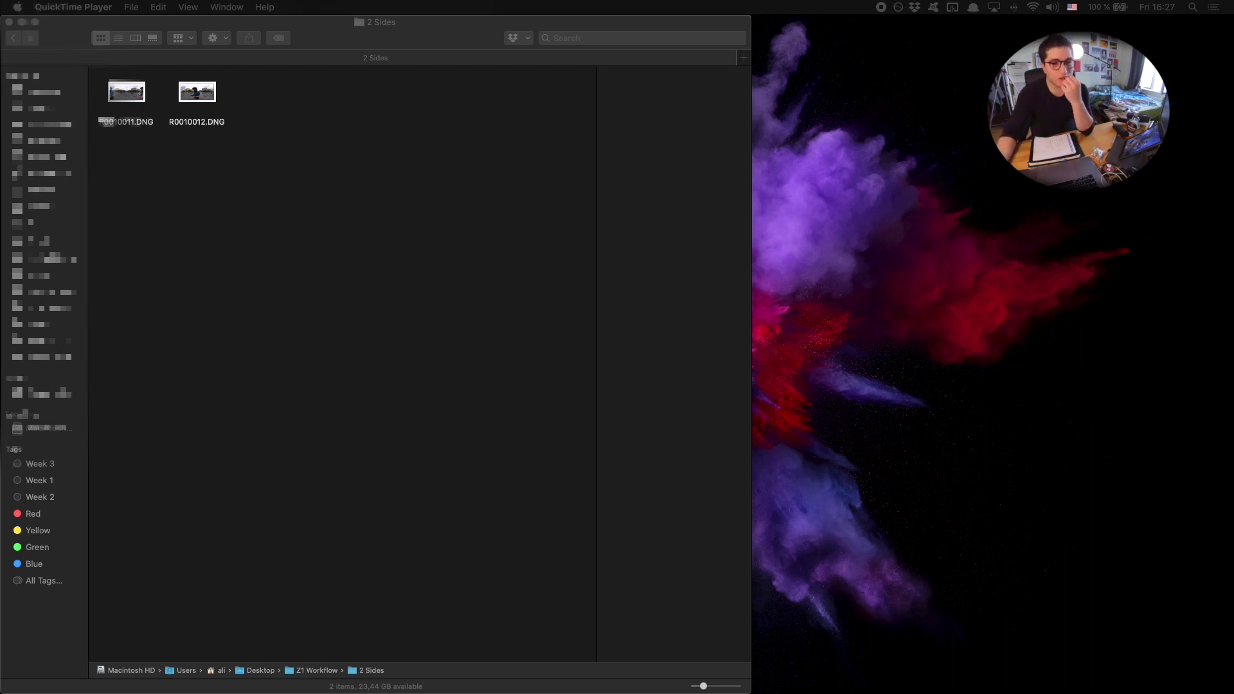
# Preview a DNG's dual-fisheye image full size in Quick Look, then close it
pyautogui.click(132, 98)
pyautogui.press('space')
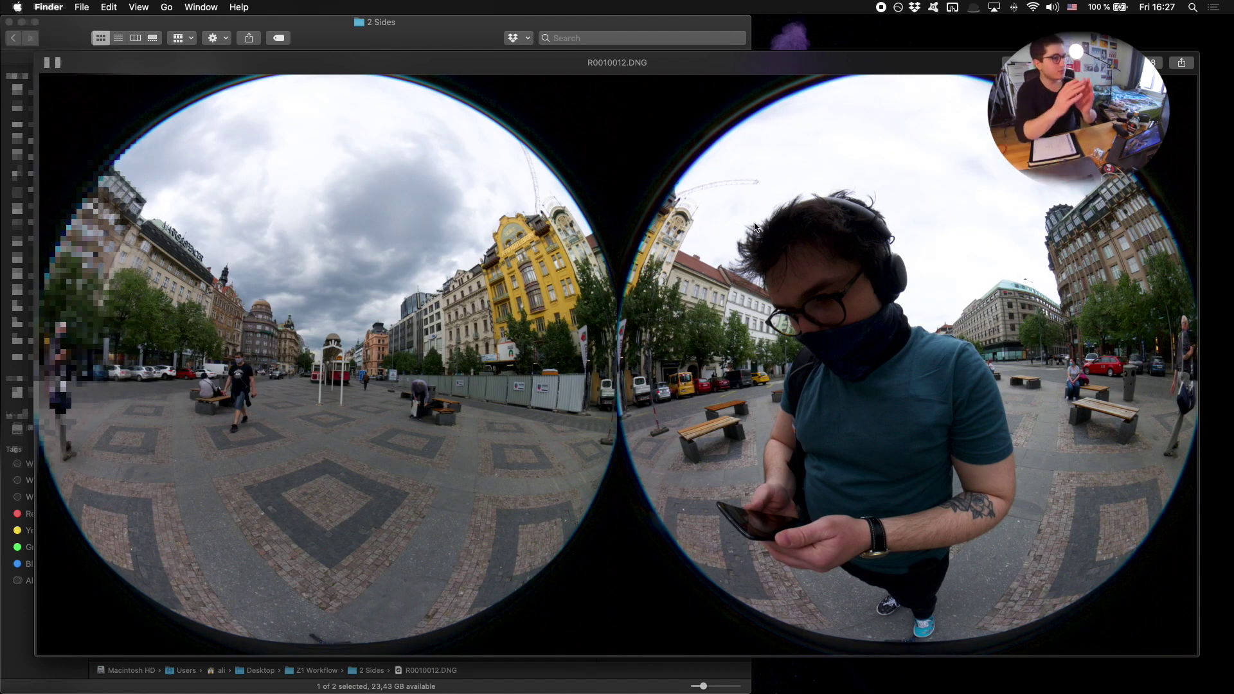
pyautogui.press('space')
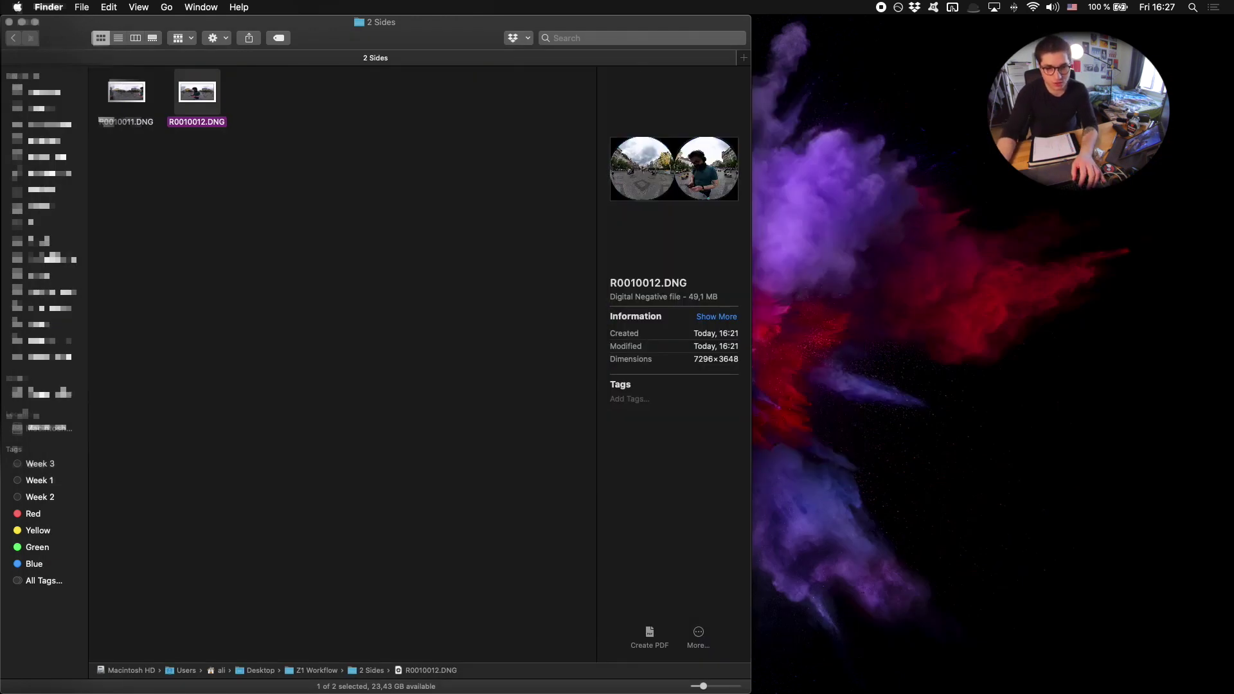
# Select both DNG files, R0010011 and R0010012, in the 2 Sides folder
pyautogui.press('super+Tab')
pyautogui.moveTo(416, 137); pyautogui.dragTo(90, 65)
pyautogui.press('shift+super+4')
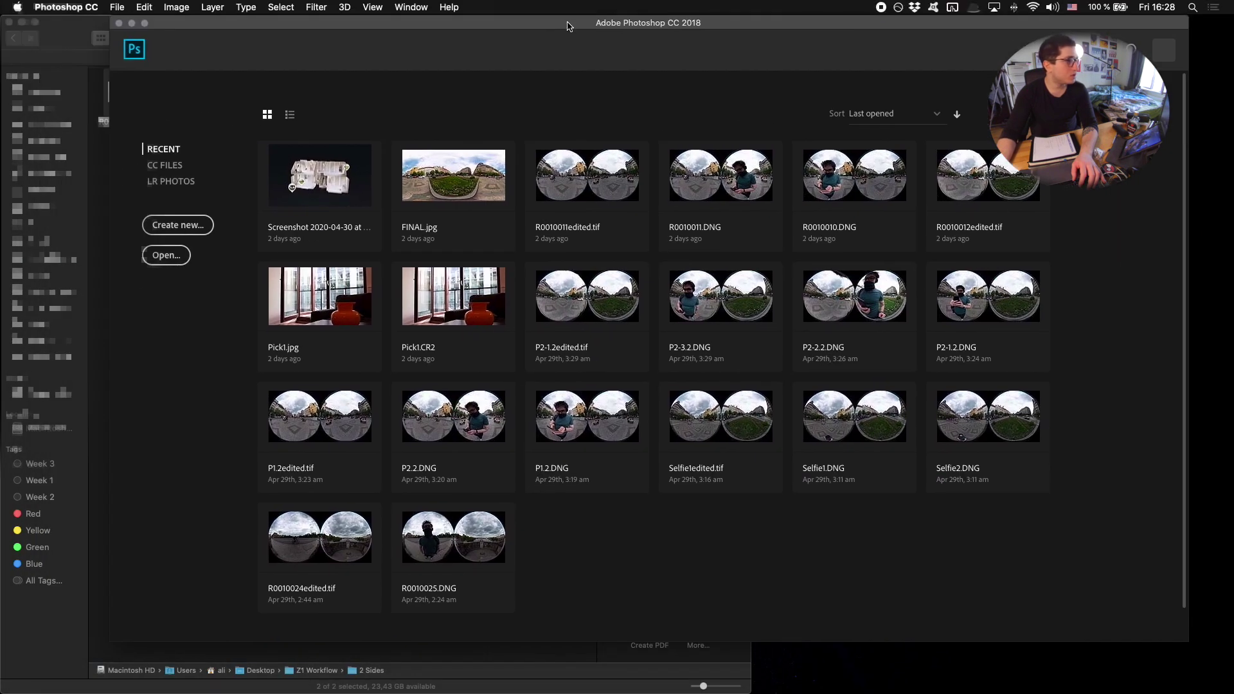
# Drag R0010011.DNG and R0010012.DNG into Photoshop, then zoom in and out to inspect the Camera Raw fisheye preview
pyautogui.moveTo(571, 27); pyautogui.dragTo(710, 33)
pyautogui.moveTo(119, 90); pyautogui.dragTo(790, 201)
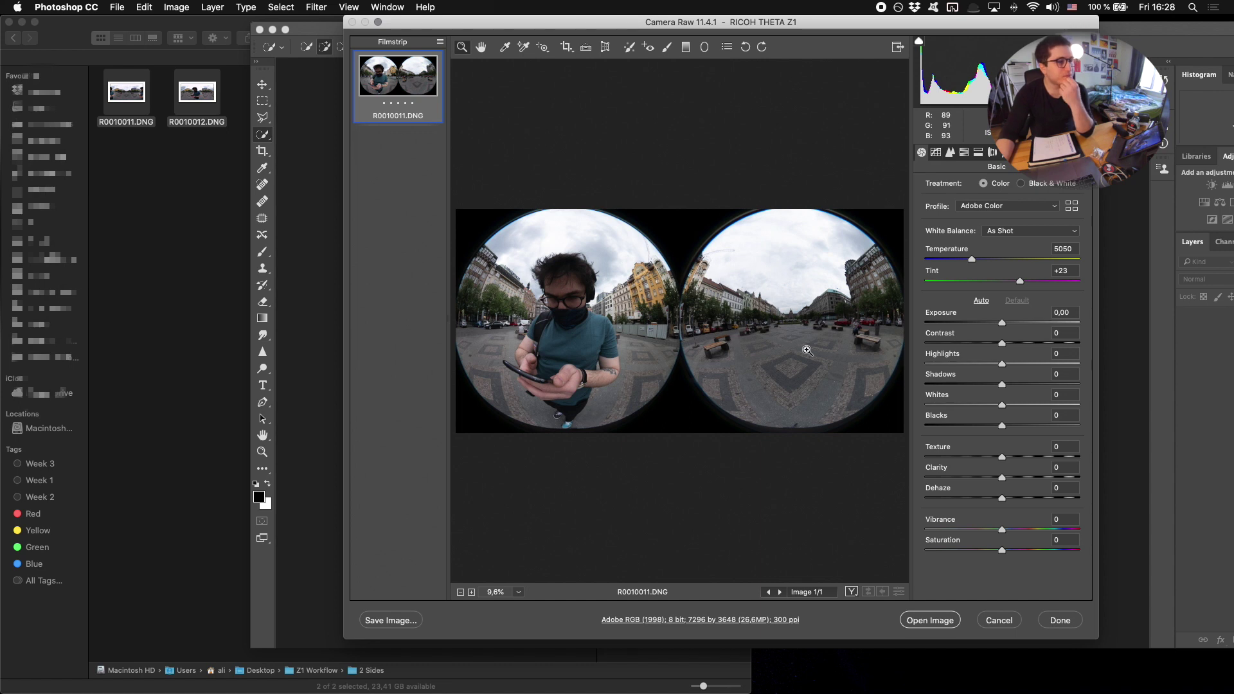
pyautogui.click(836, 340)
pyautogui.click(683, 342)
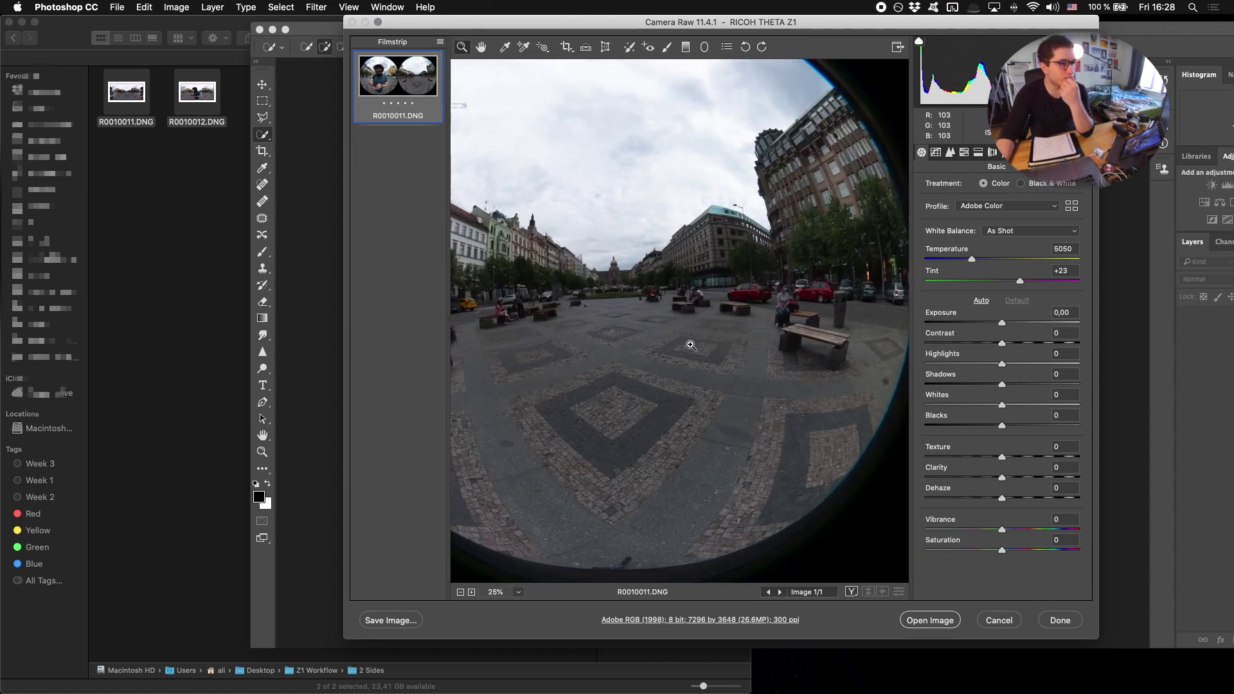
pyautogui.click(692, 341)
pyautogui.rightClick(695, 345)
pyautogui.click(718, 349)
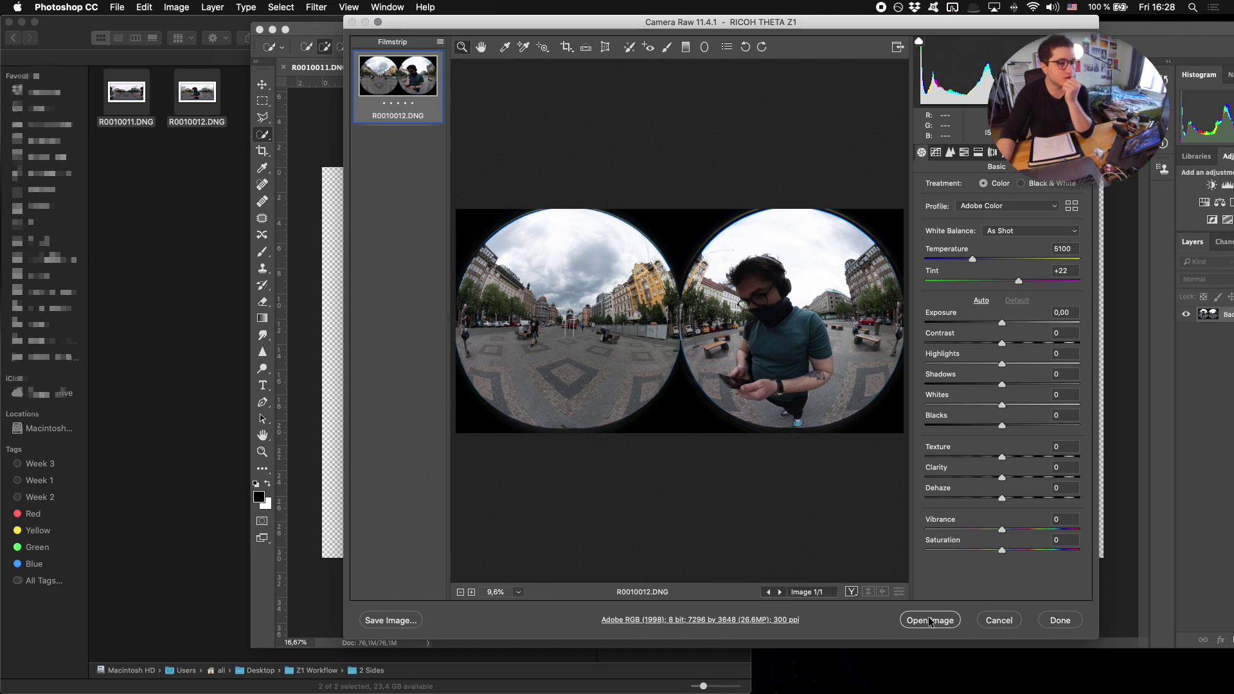
# Open R0010012.DNG as a second document and check both document tabs
pyautogui.press('Return')
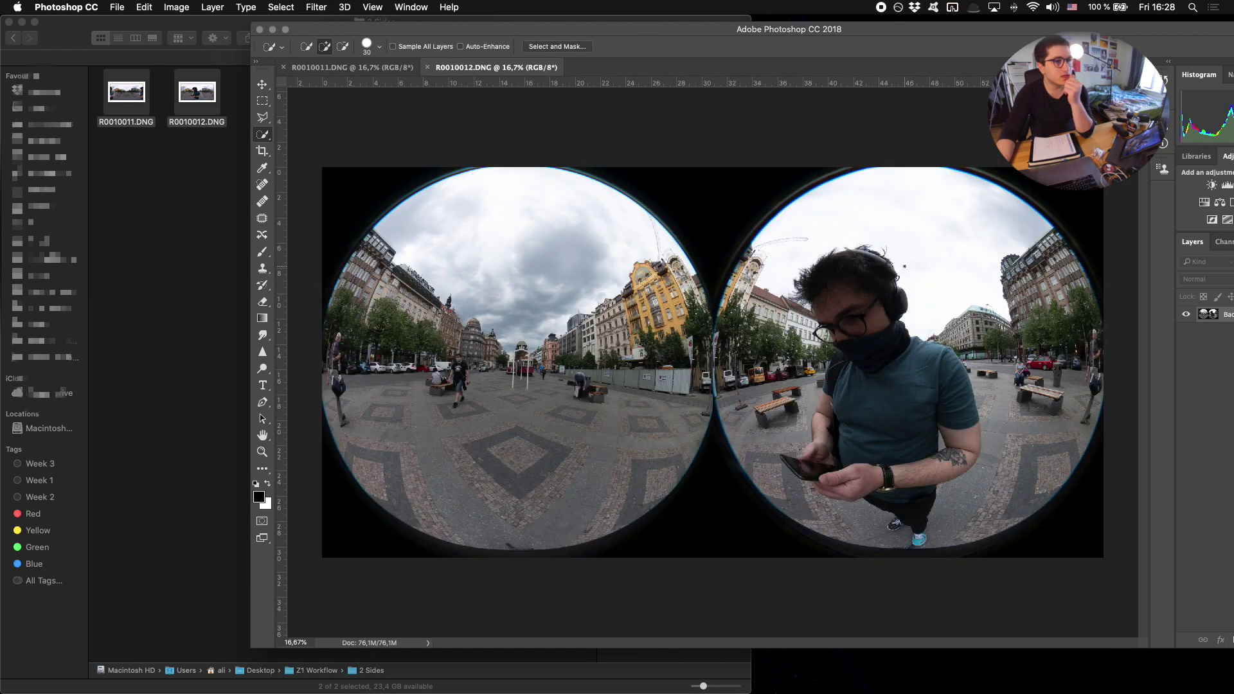
pyautogui.moveTo(790, 34); pyautogui.dragTo(659, 4)
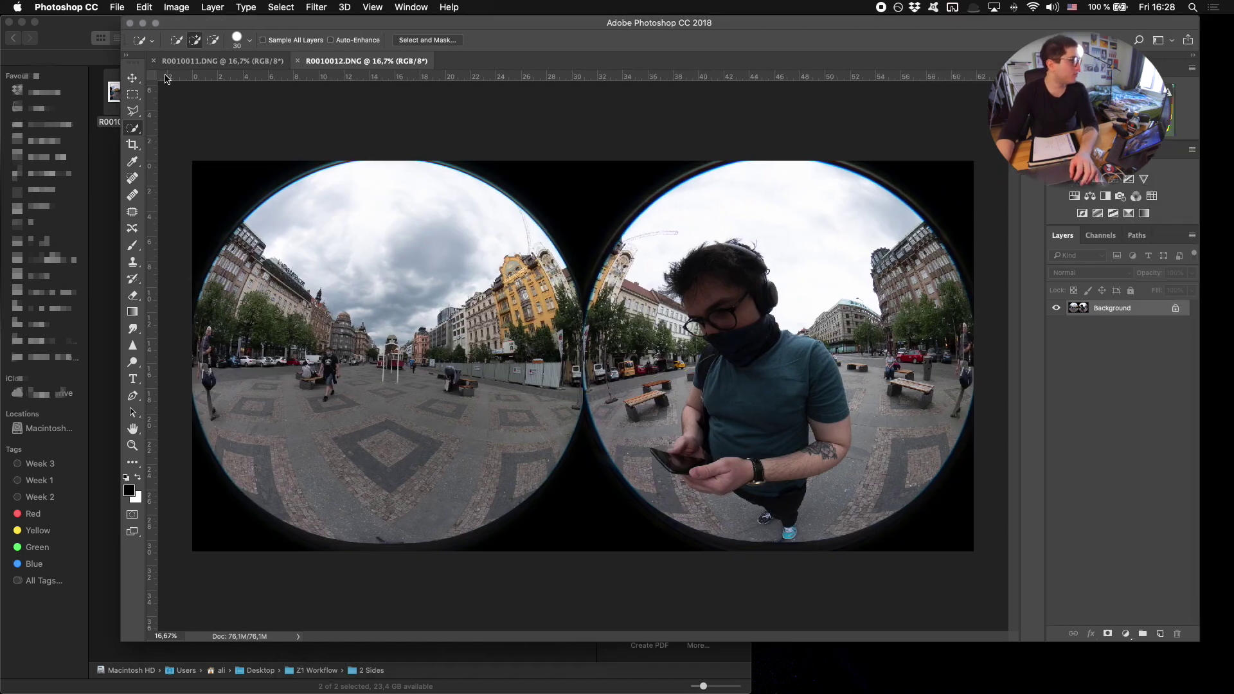
pyautogui.click(192, 62)
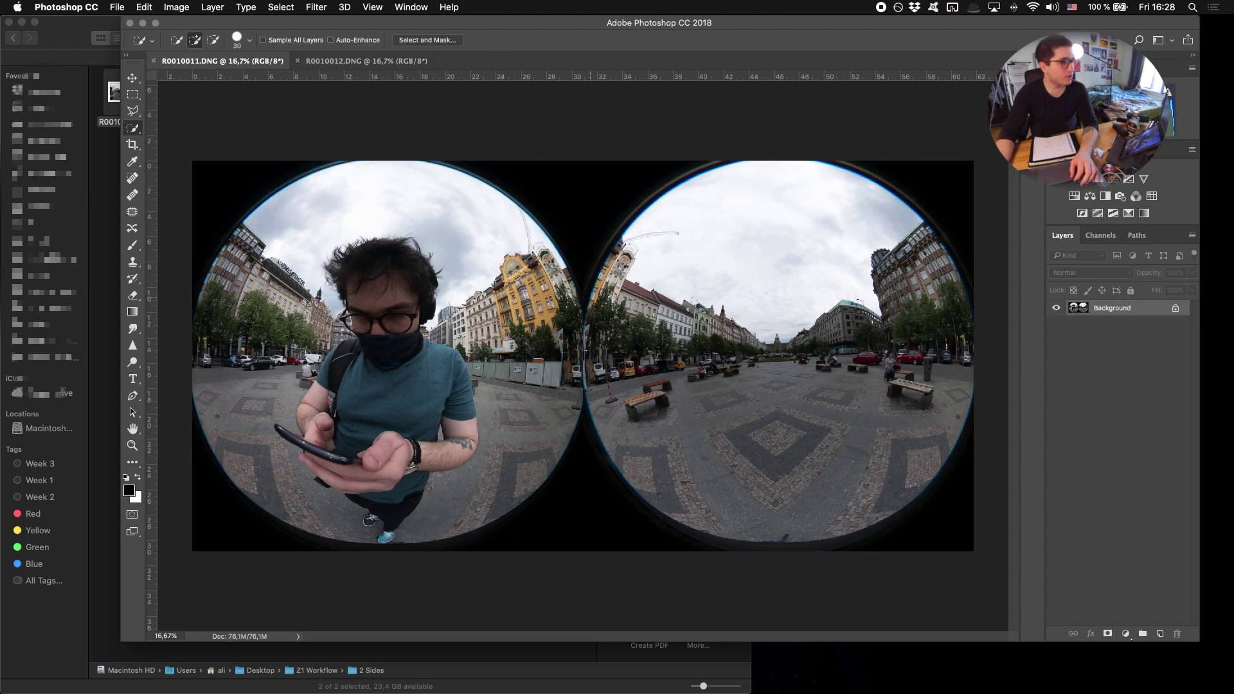
pyautogui.click(360, 61)
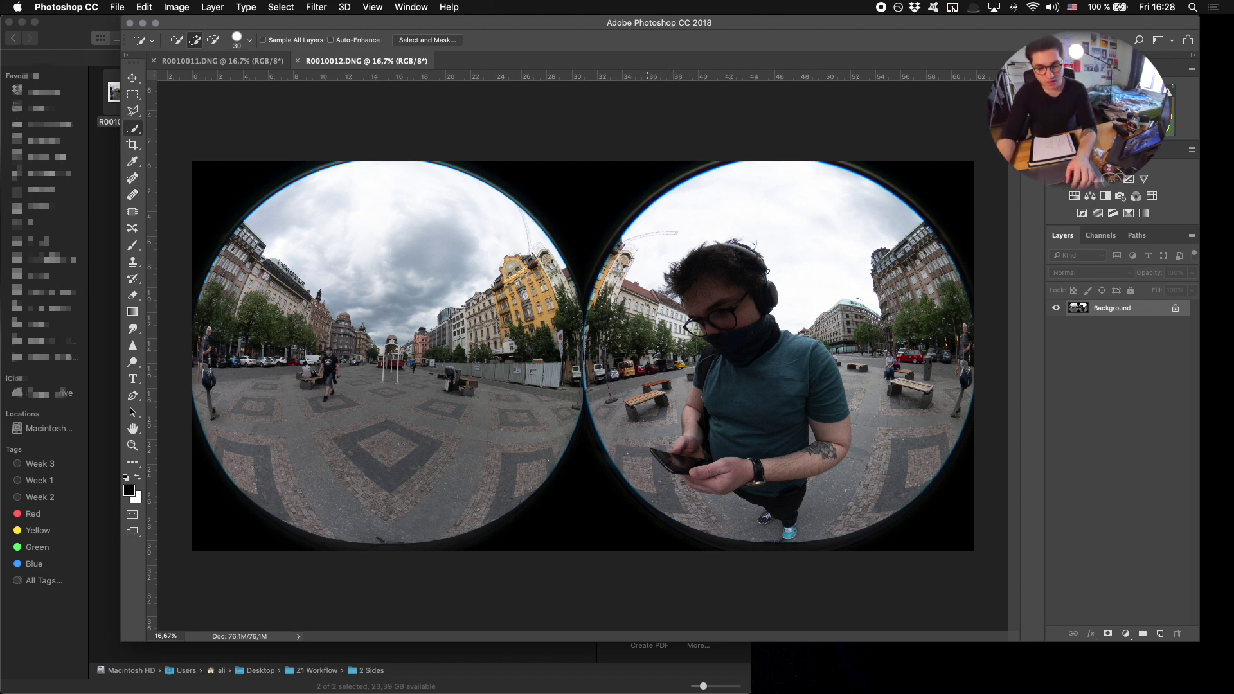
# Marquee R0010012's left fisheye half and transform the selection to end at the circle's right edge
pyautogui.press('m')
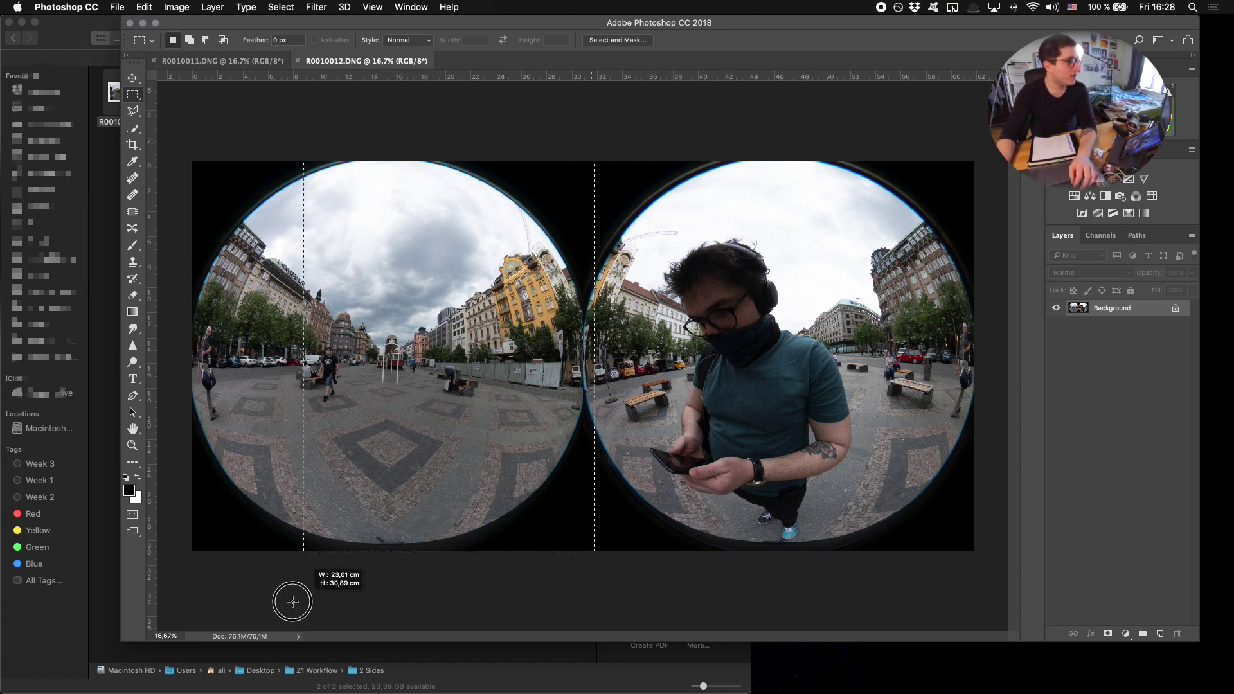
pyautogui.moveTo(293, 602); pyautogui.dragTo(167, 602)
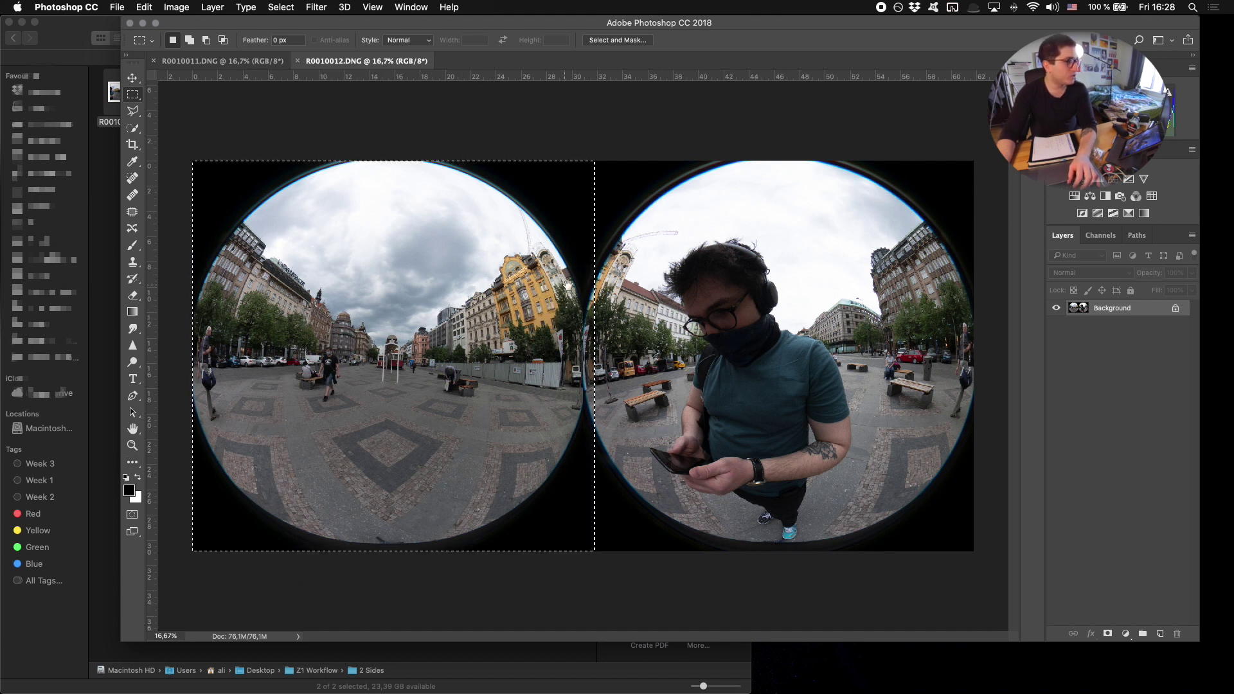
pyautogui.rightClick(567, 322)
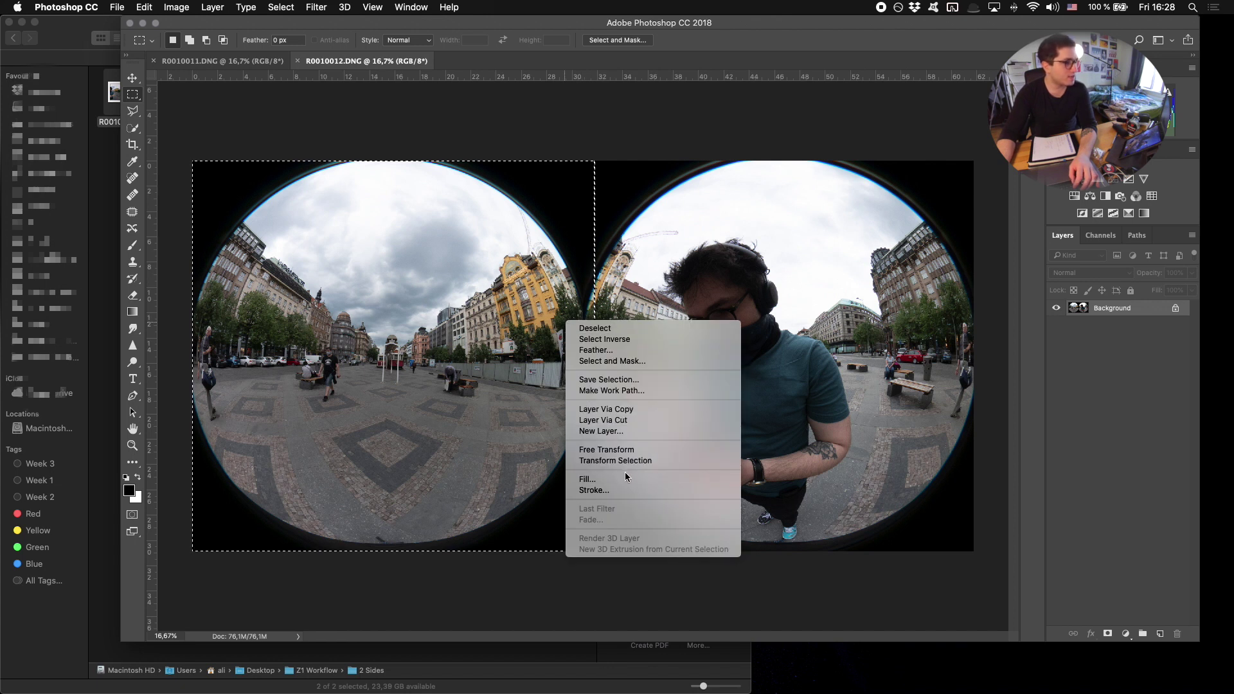
pyautogui.click(614, 450)
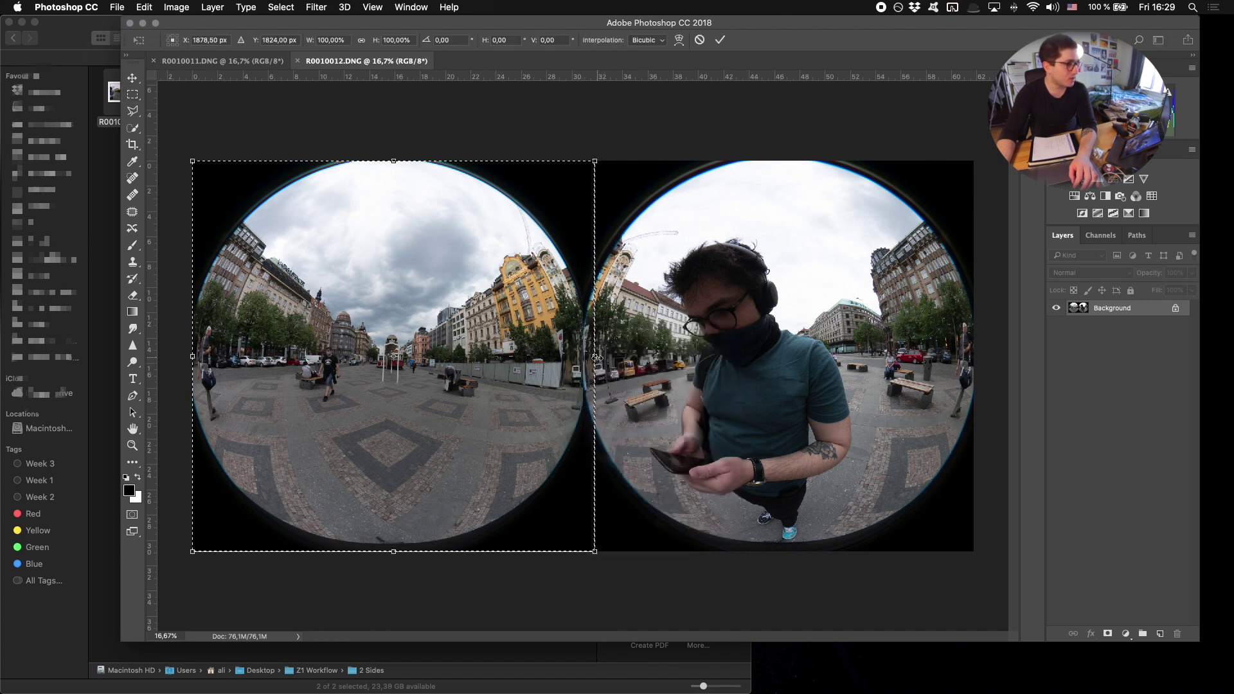
pyautogui.moveTo(596, 357); pyautogui.dragTo(588, 357)
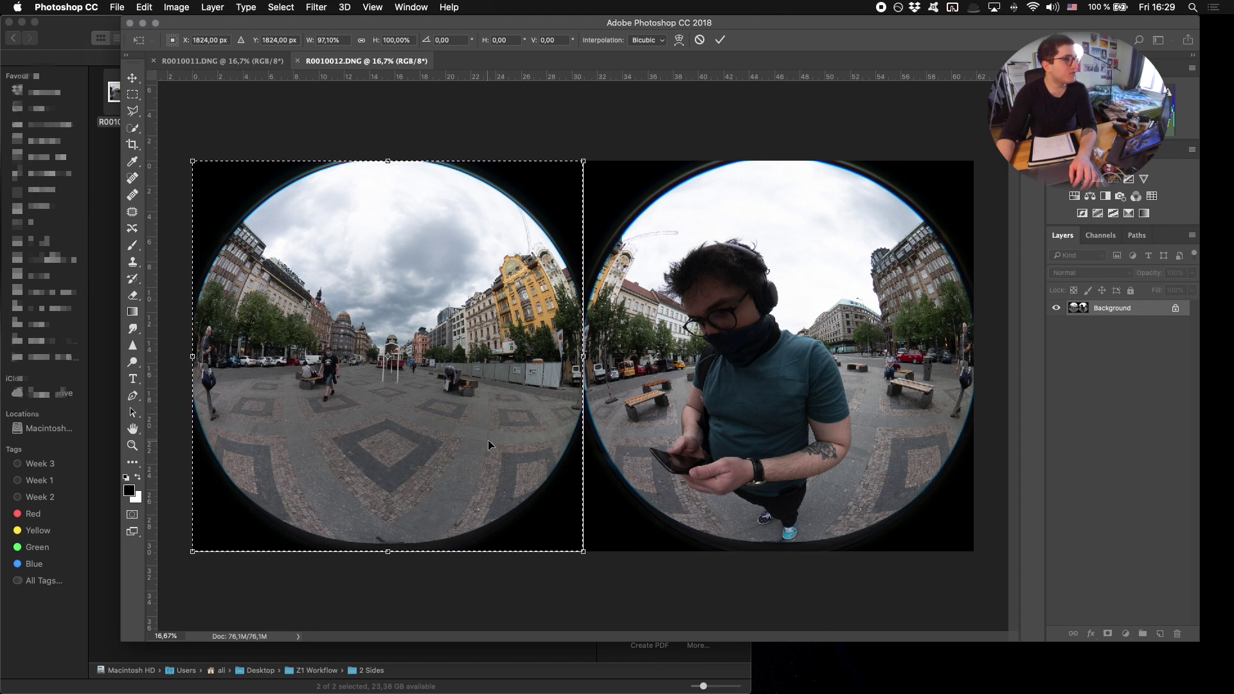
pyautogui.click(363, 6)
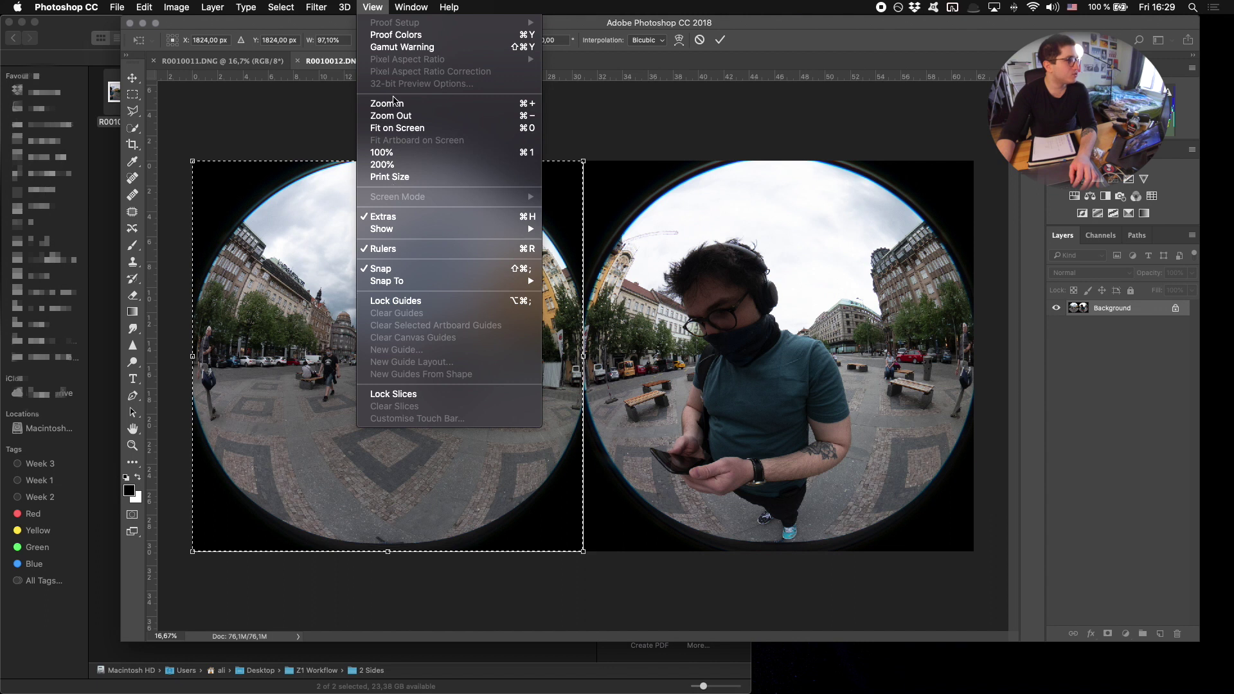
pyautogui.click(360, 5)
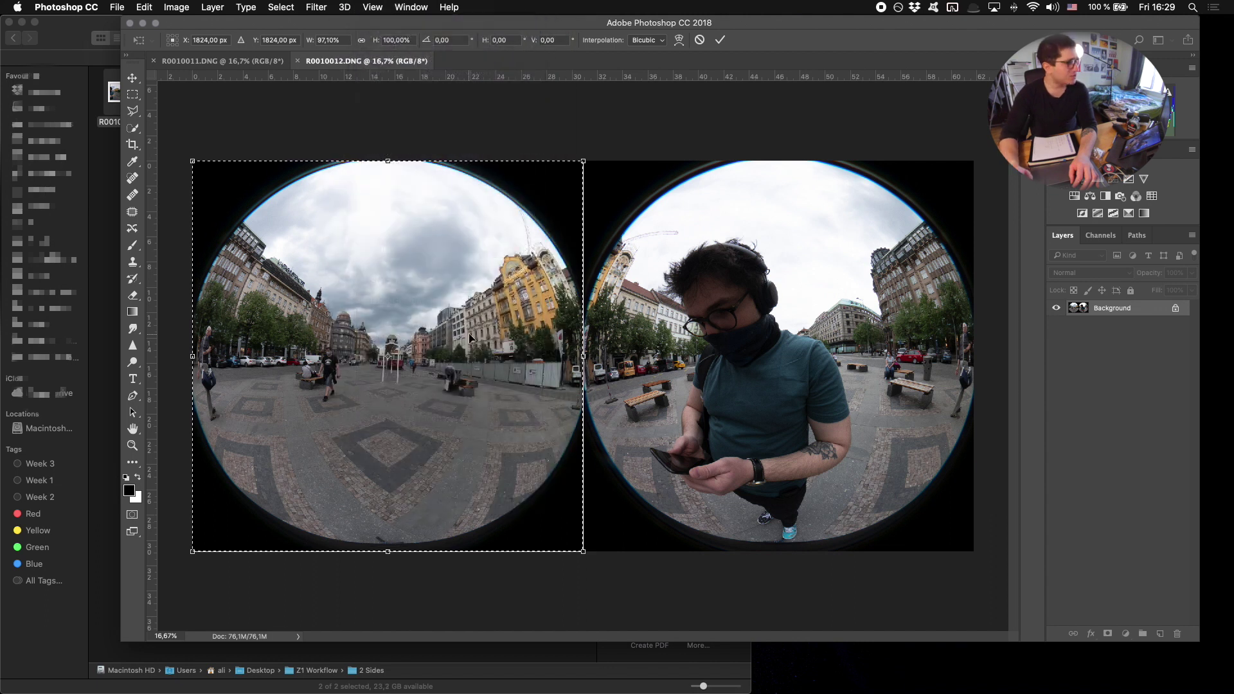
pyautogui.press('Return')
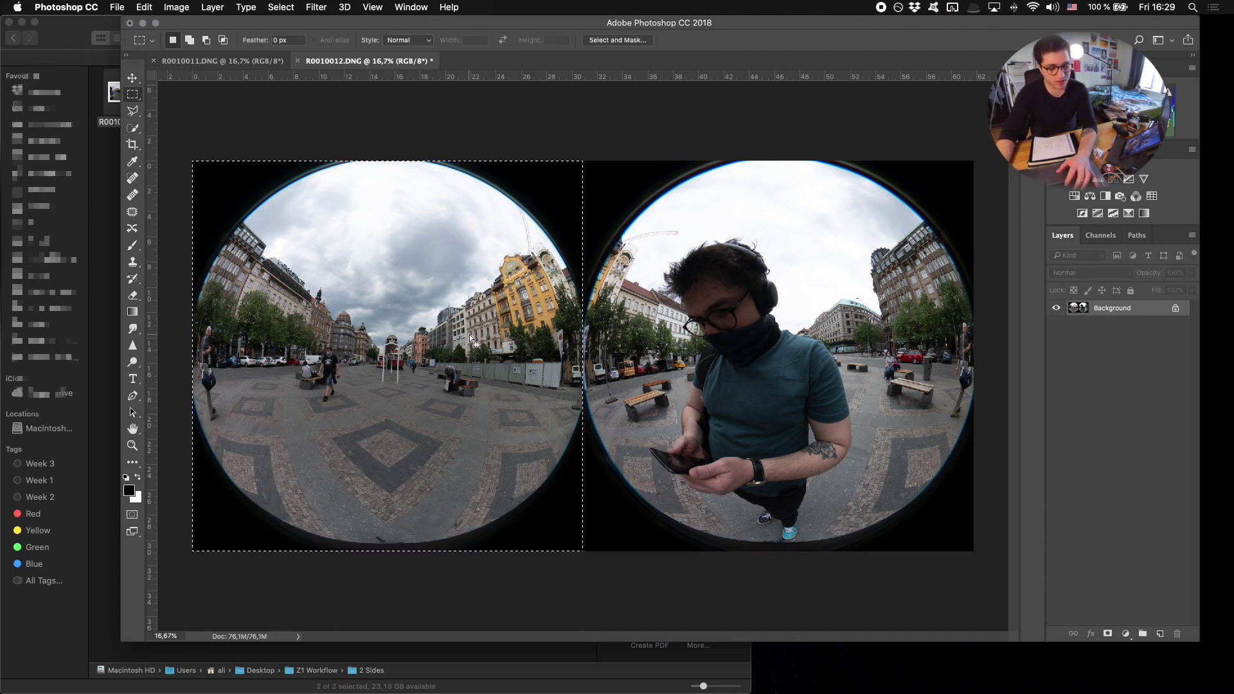
# Move the selected half into R0010011.DNG and snap it over the left circle
pyautogui.press('v')
pyautogui.moveTo(469, 334); pyautogui.dragTo(523, 334)
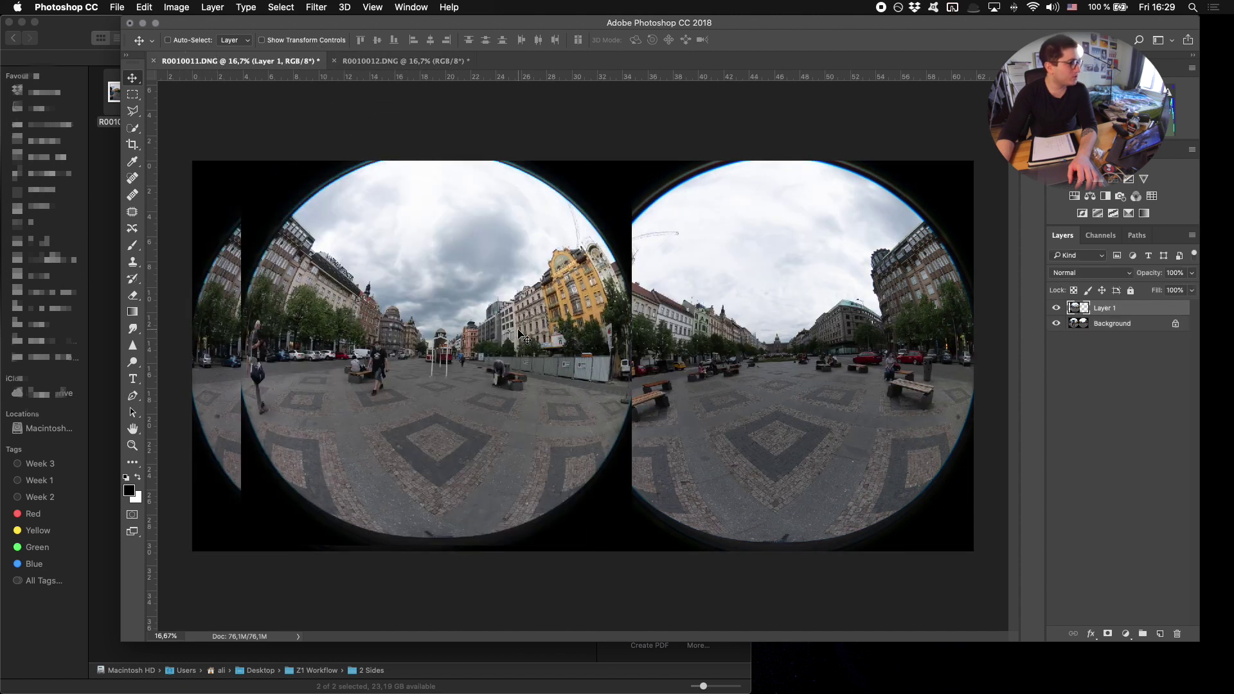
pyautogui.moveTo(550, 386); pyautogui.dragTo(504, 392)
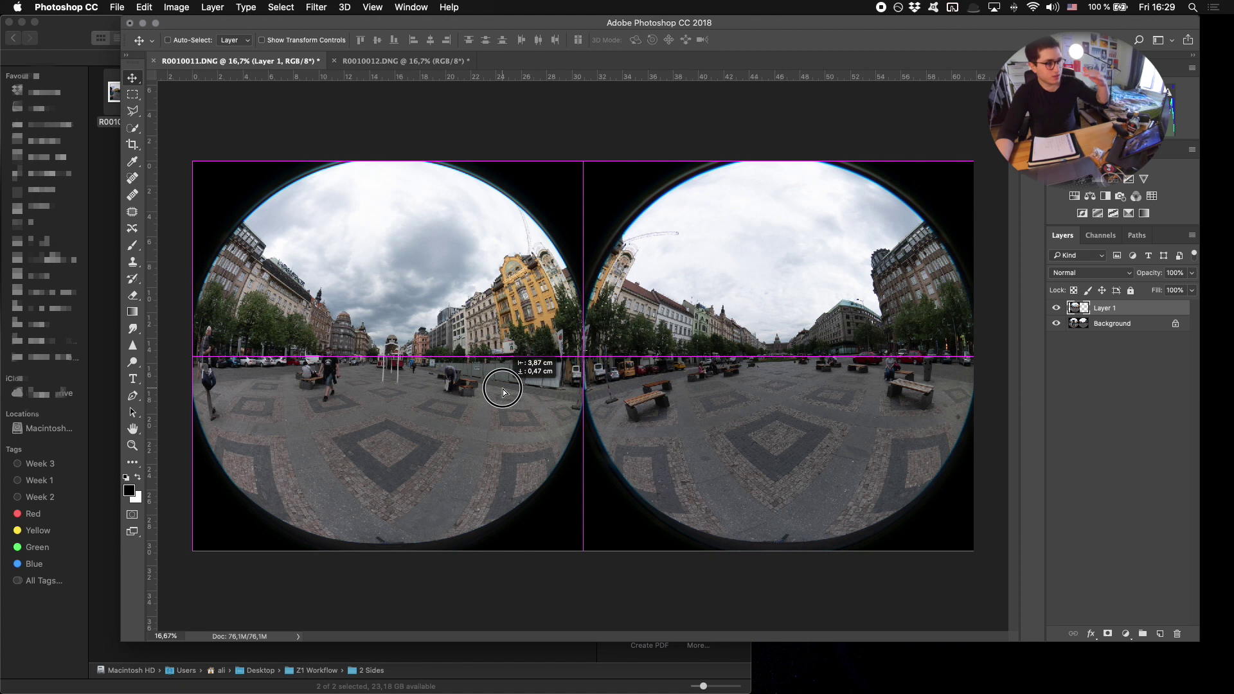
pyautogui.moveTo(503, 392); pyautogui.dragTo(503, 391)
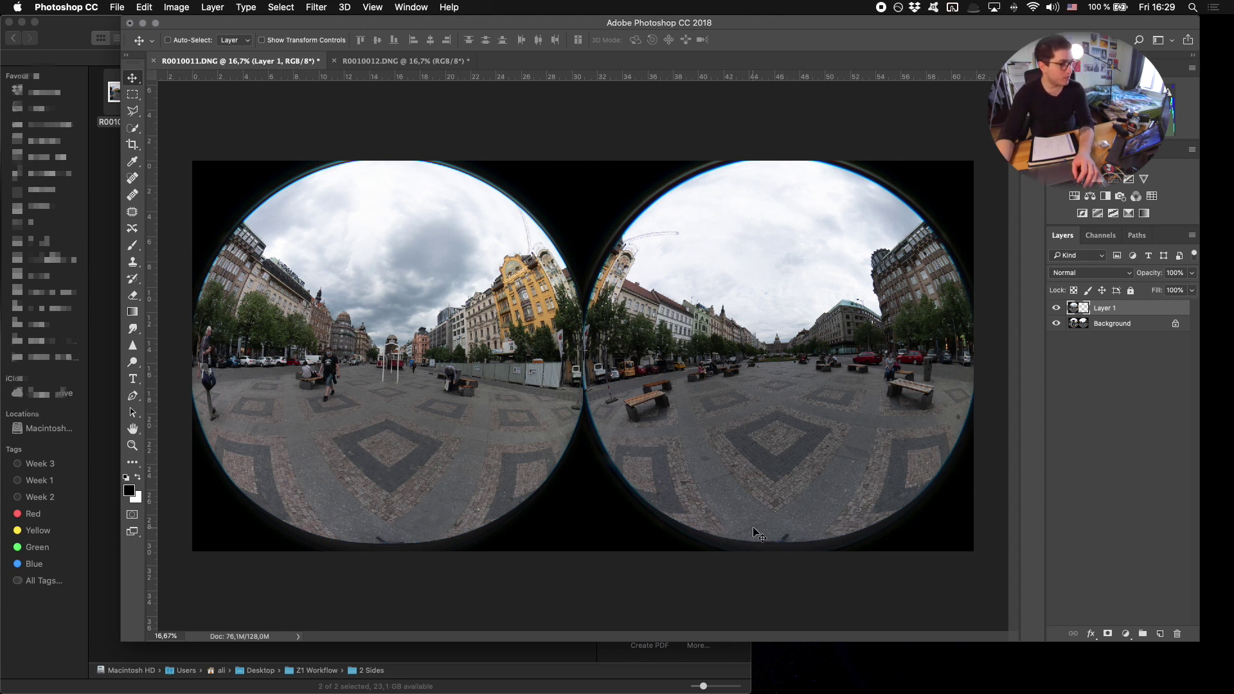
# Merge Layer 1 with the Background layer
pyautogui.keyDown('shift'); pyautogui.click(1104, 323); pyautogui.keyUp('shift')
pyautogui.rightClick(1107, 324)
pyautogui.click(1182, 425)
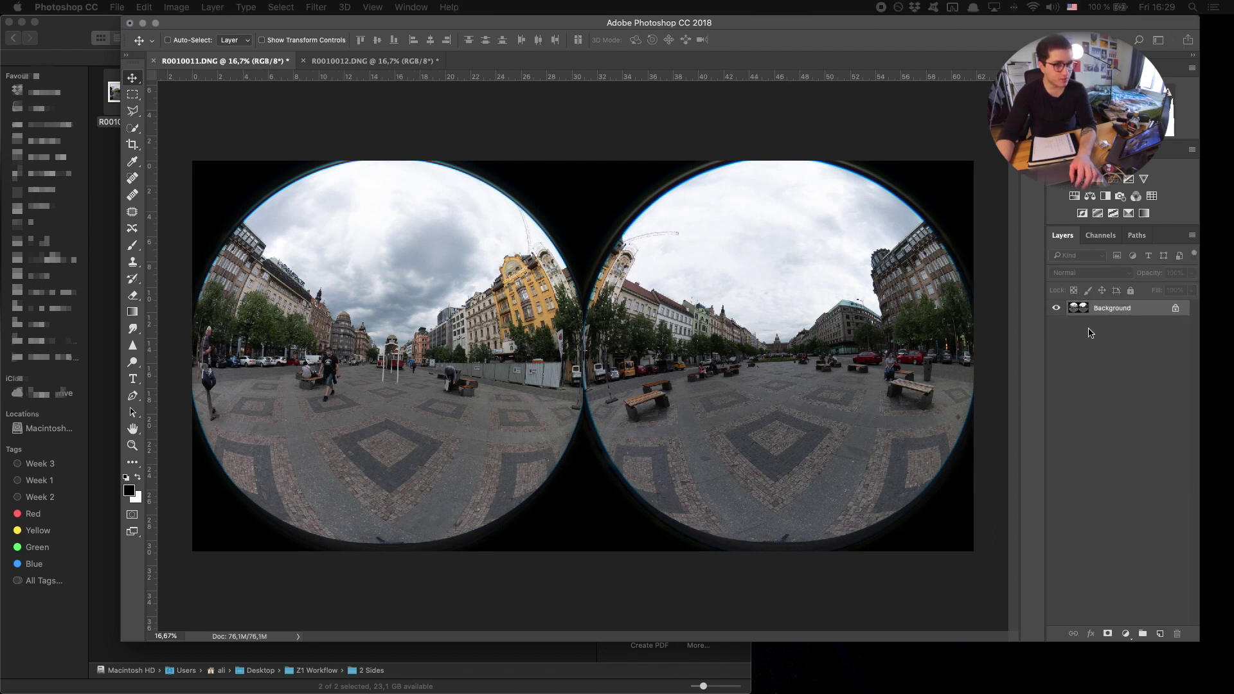
# Make the Background an editable Layer 0, zoom in, and lasso the stick at the right circle's edge
pyautogui.press('Return')
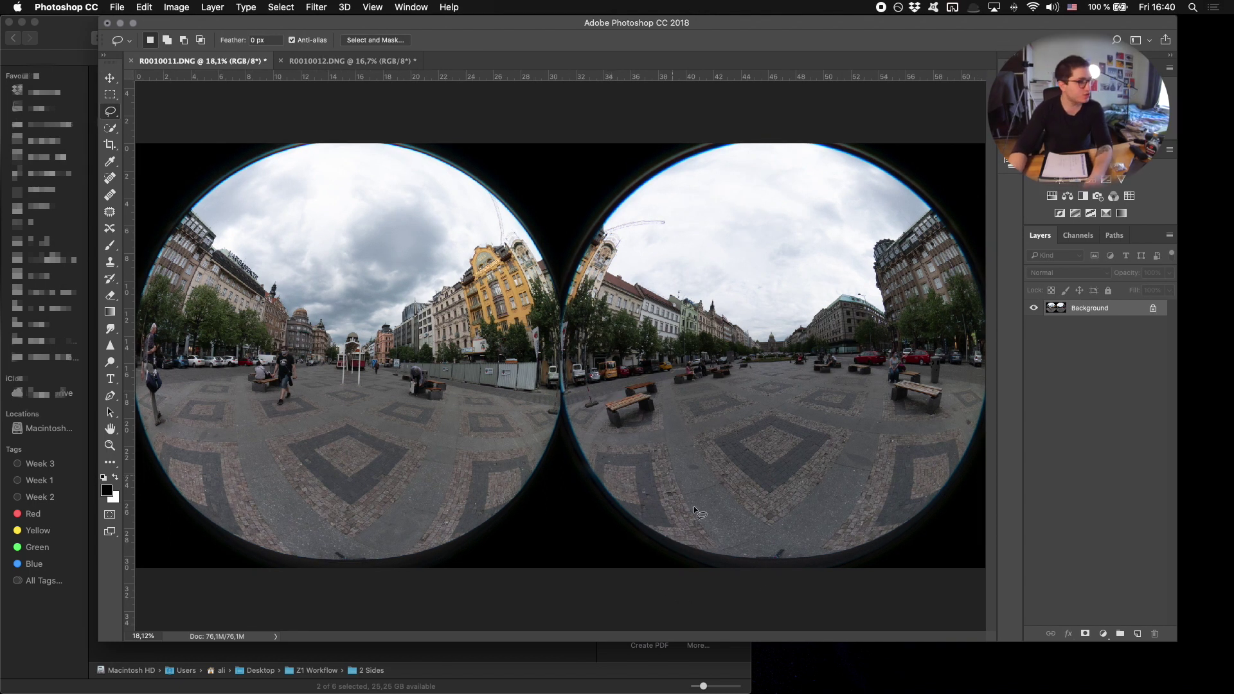
pyautogui.scroll(3, 799, 573)
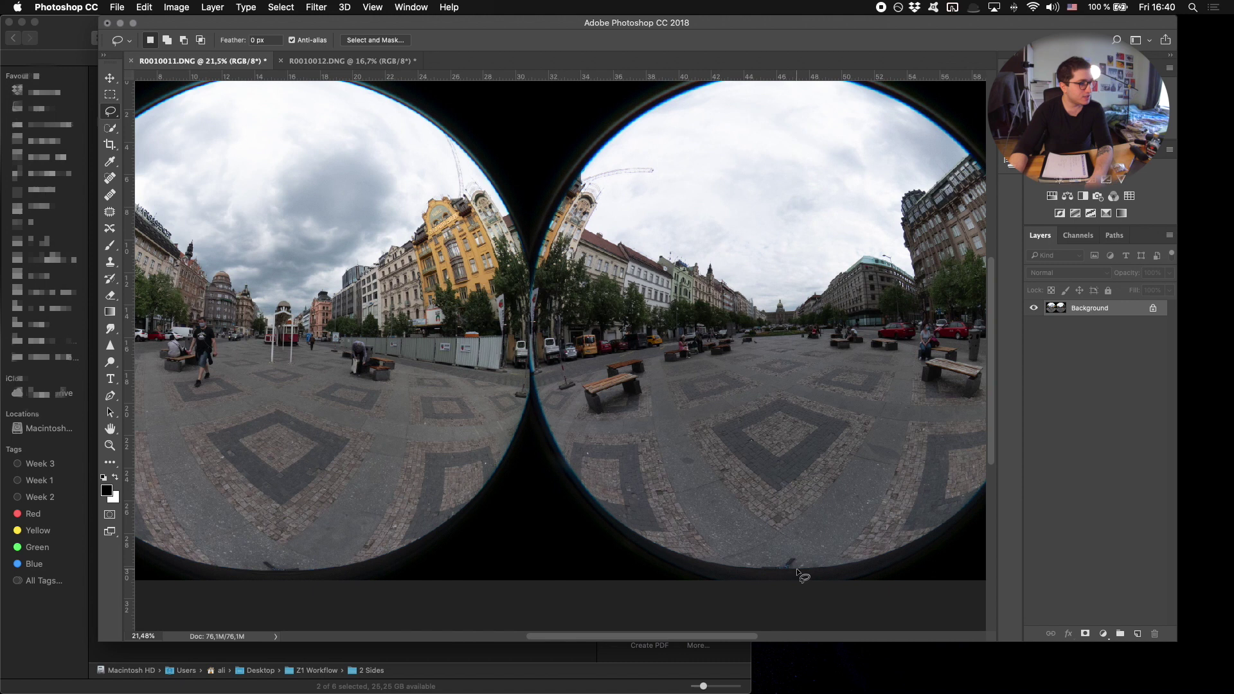
pyautogui.scroll(10, 799, 573)
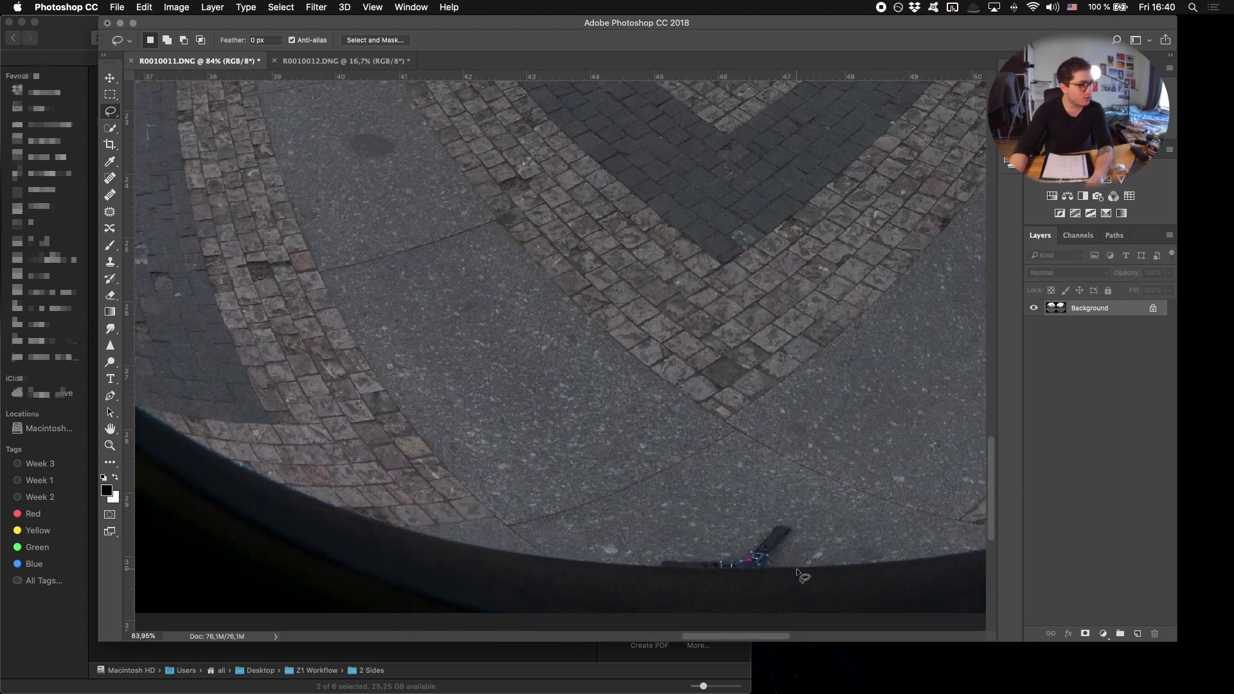
pyautogui.scroll(-3, 799, 573)
pyautogui.moveTo(627, 376)
pyautogui.mouseDown()
pyautogui.moveTo(654, 432)
pyautogui.moveTo(690, 400)
pyautogui.moveTo(627, 373)
pyautogui.mouseUp()
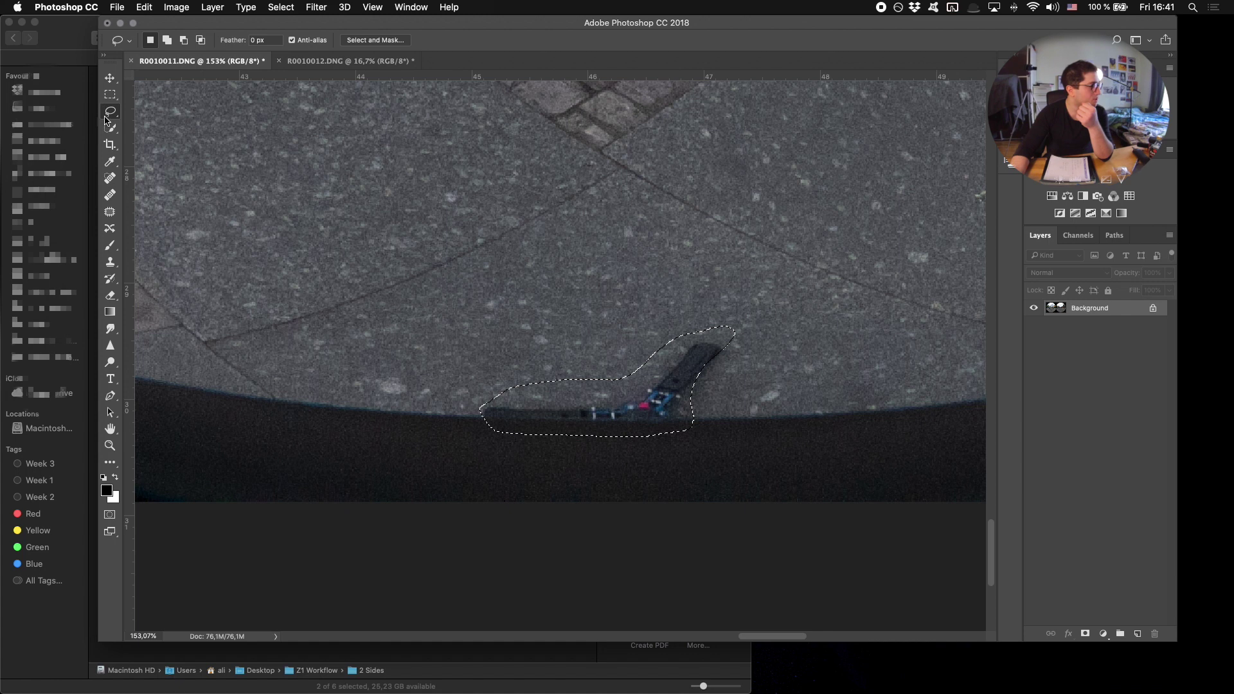
# Content-Aware fill the stick selection, then deselect
pyautogui.rightClick(640, 397)
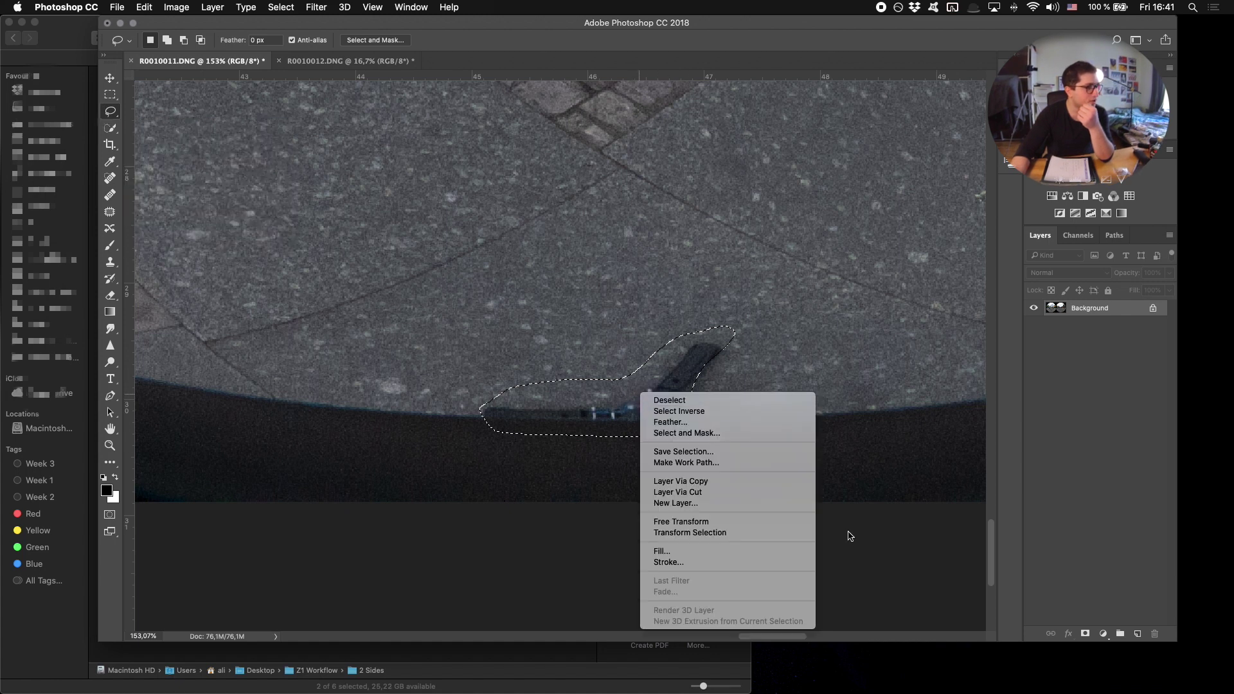
pyautogui.click(719, 553)
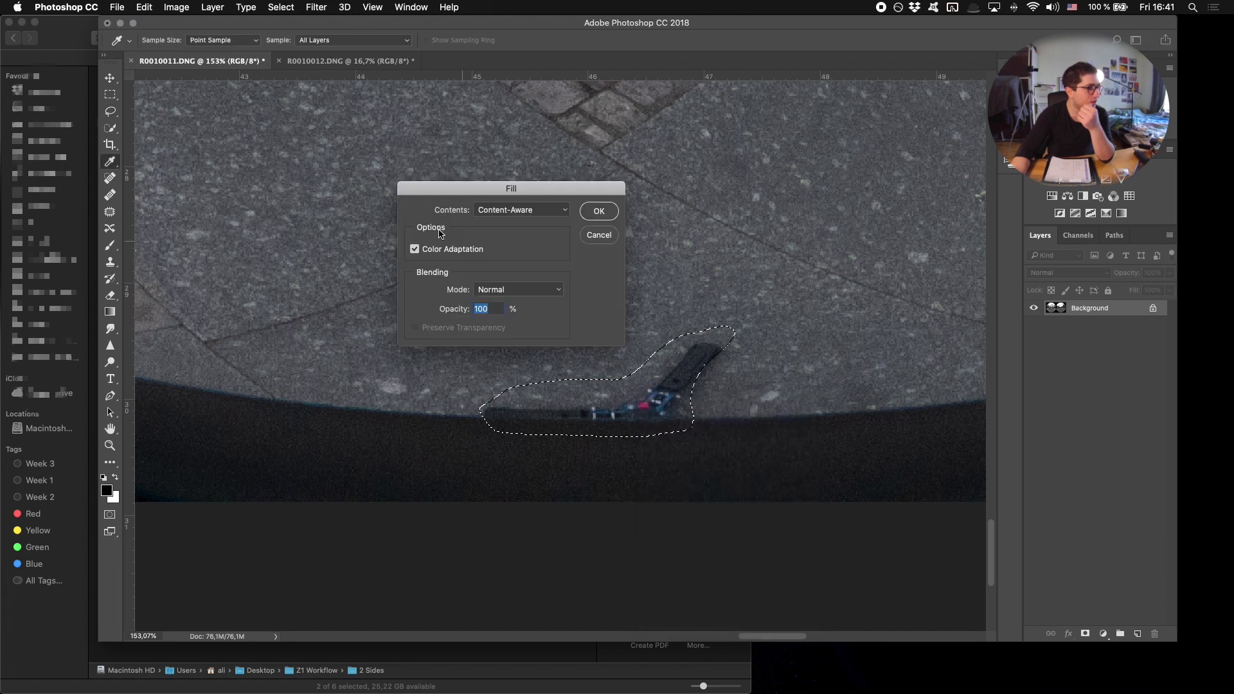
pyautogui.click(521, 211)
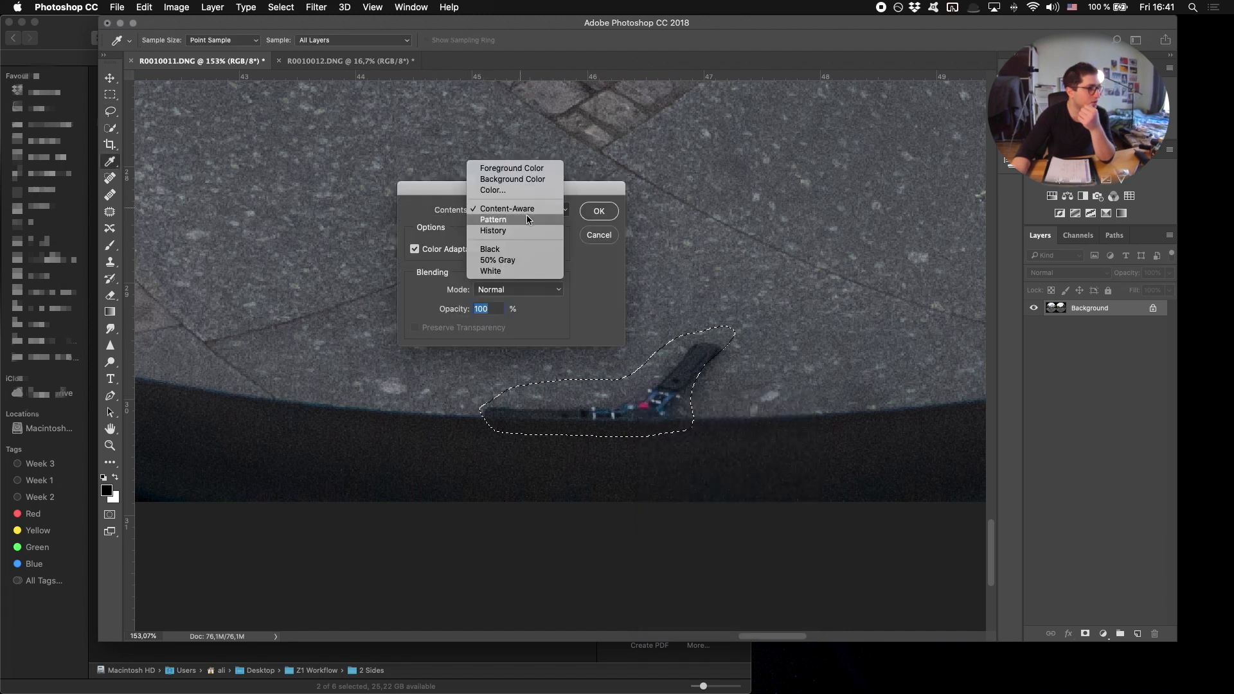
pyautogui.click(605, 265)
pyautogui.click(599, 211)
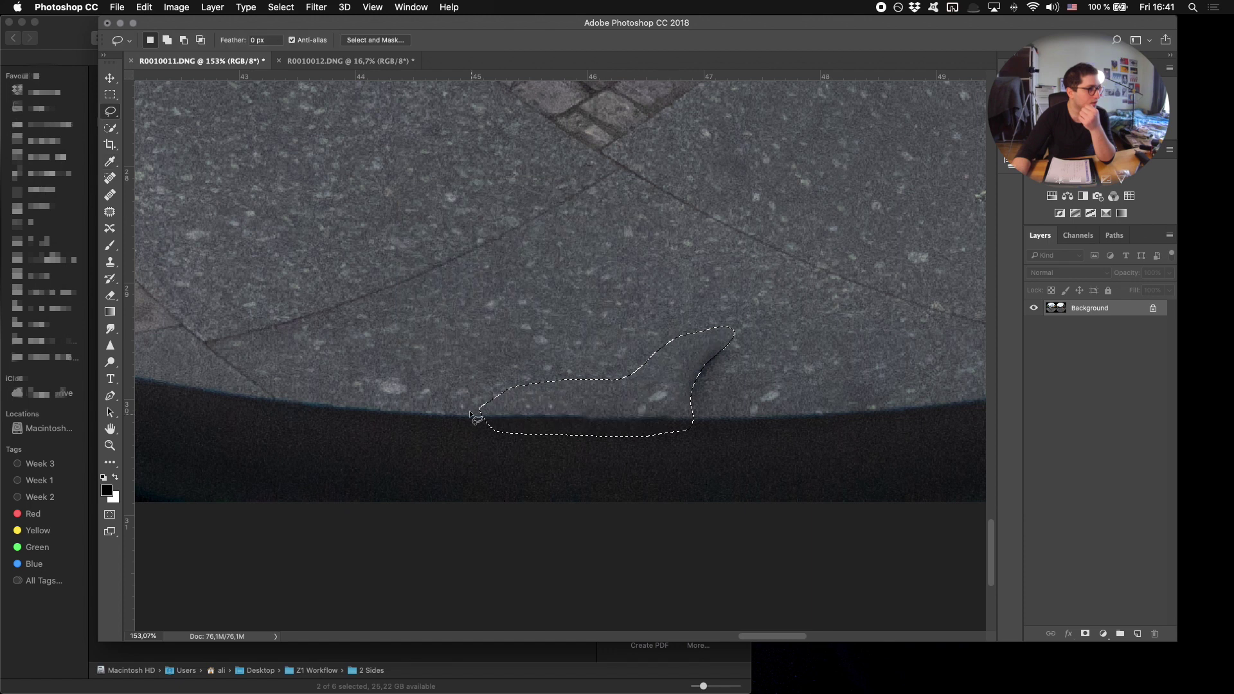
pyautogui.press('super+d')
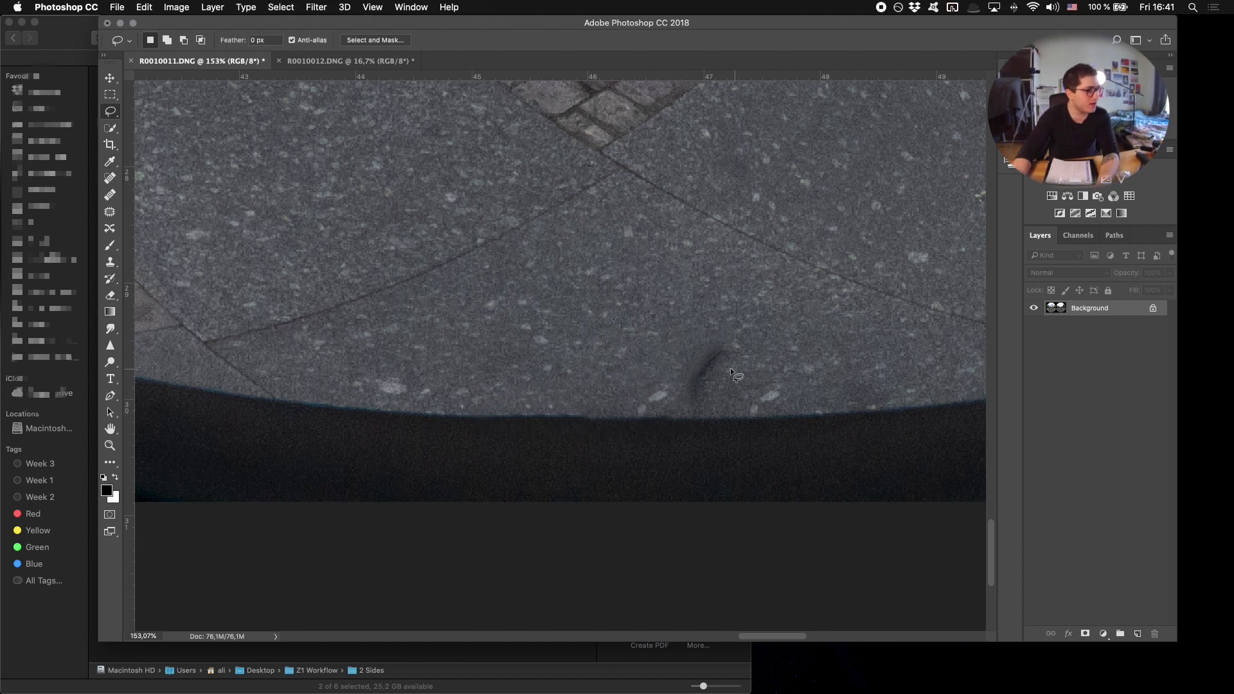
# Select the Clone Stamp tool with a 33 px brush at 0% hardness
pyautogui.press('s')
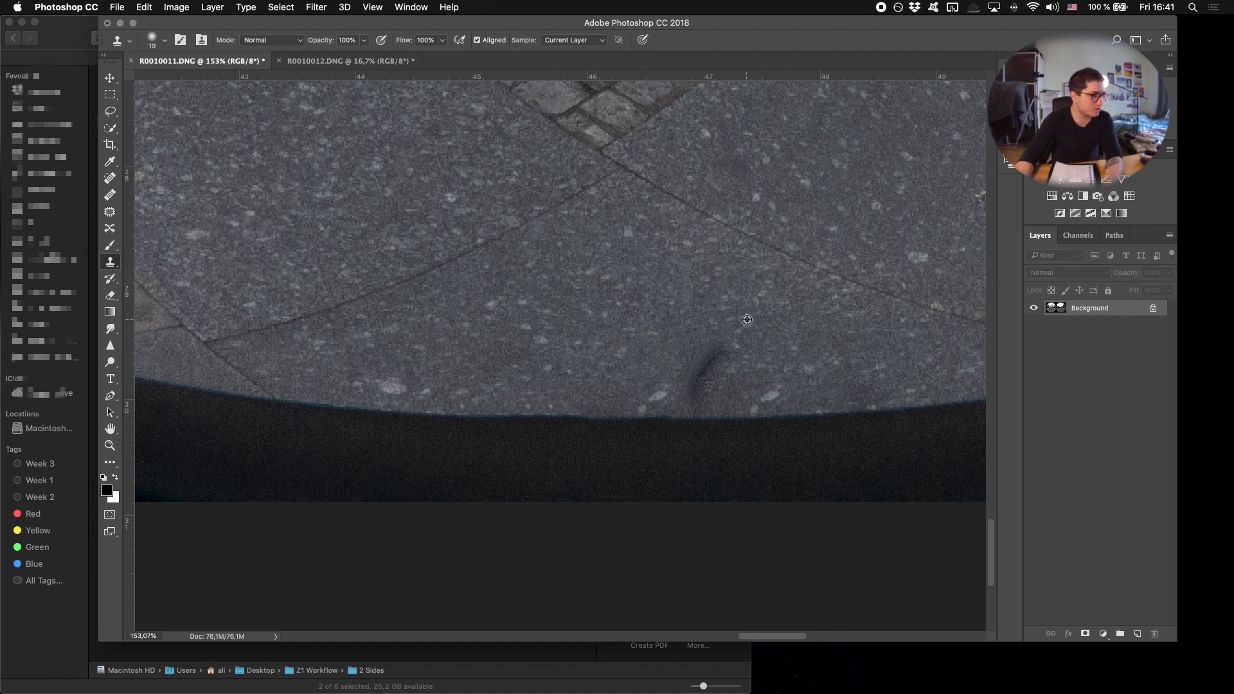
pyautogui.rightClick(720, 351)
pyautogui.moveTo(787, 382); pyautogui.dragTo(802, 382)
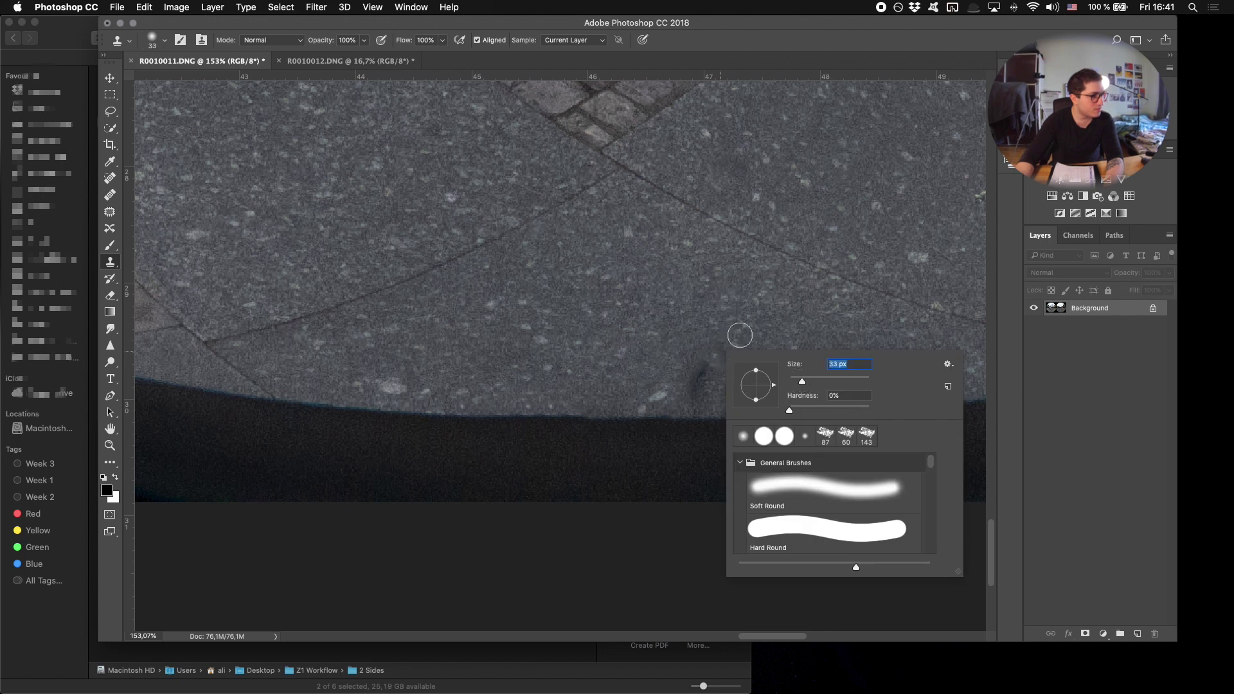
pyautogui.press('Return')
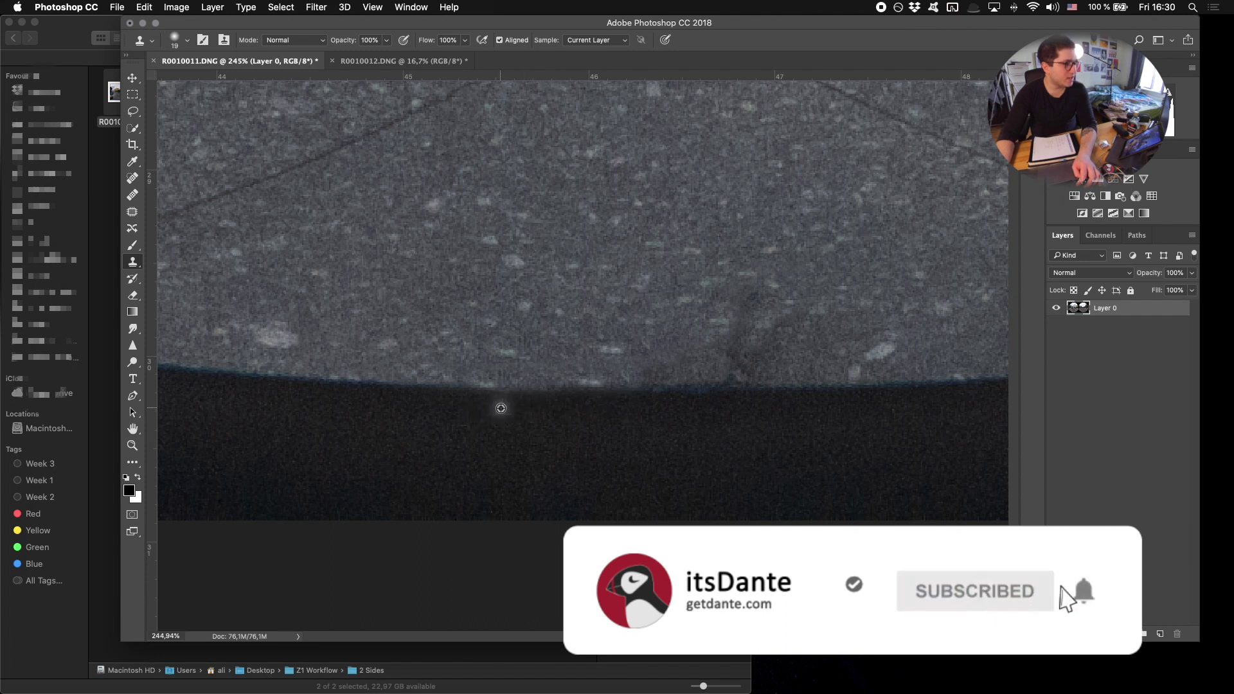
# Scroll across the image to the next dark stick at the fisheye circle's edge
pyautogui.scroll(-5, 501, 408)
pyautogui.press('super+space')
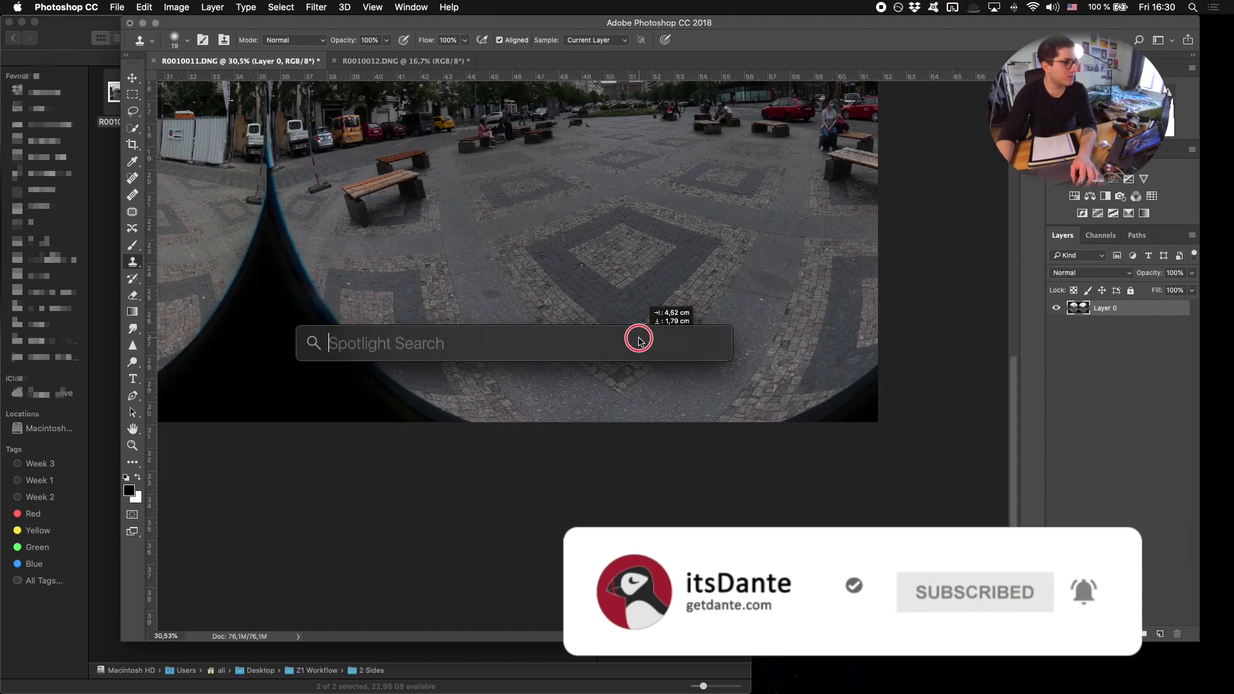
pyautogui.scroll(-3, 639, 341)
pyautogui.press('Escape')
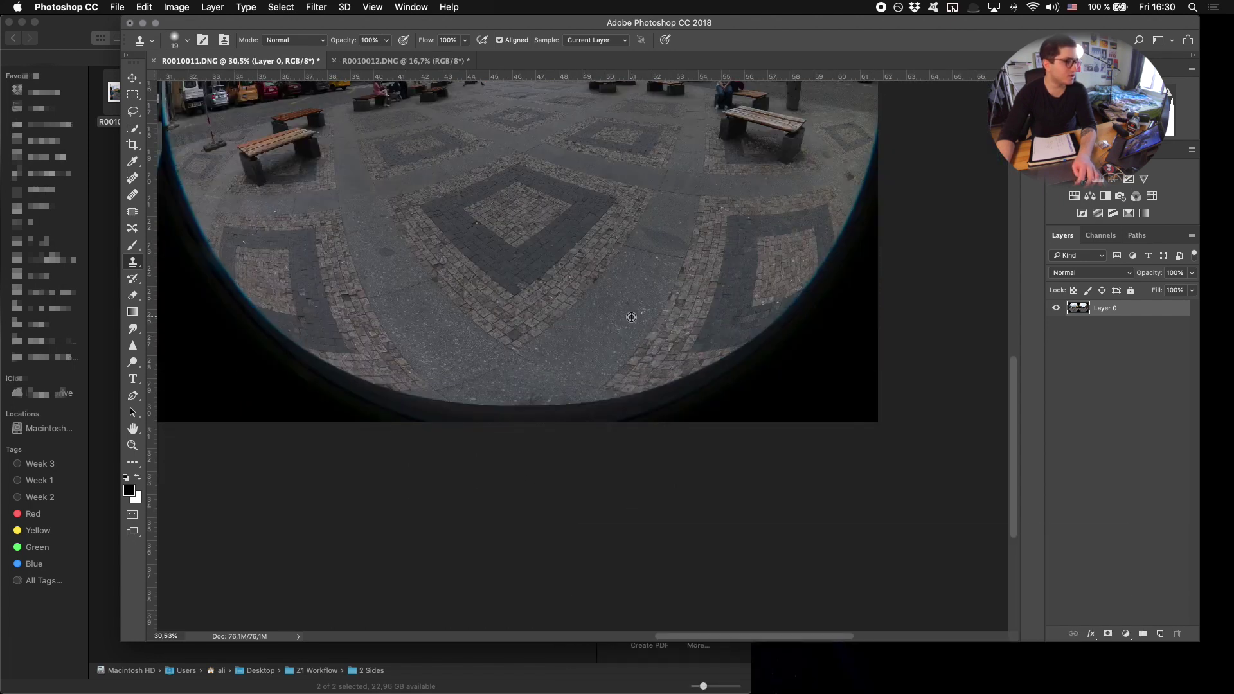
pyautogui.scroll(-3, 632, 317)
pyautogui.scroll(10, 377, 532)
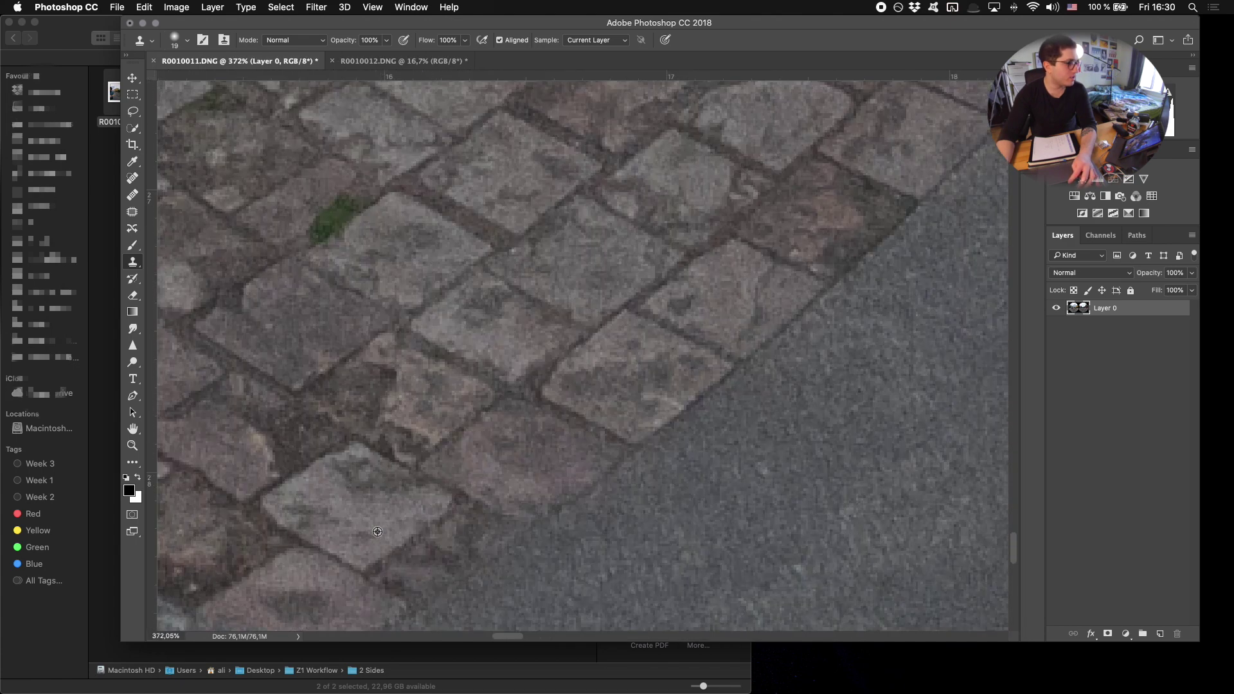
pyautogui.scroll(-3, 378, 531)
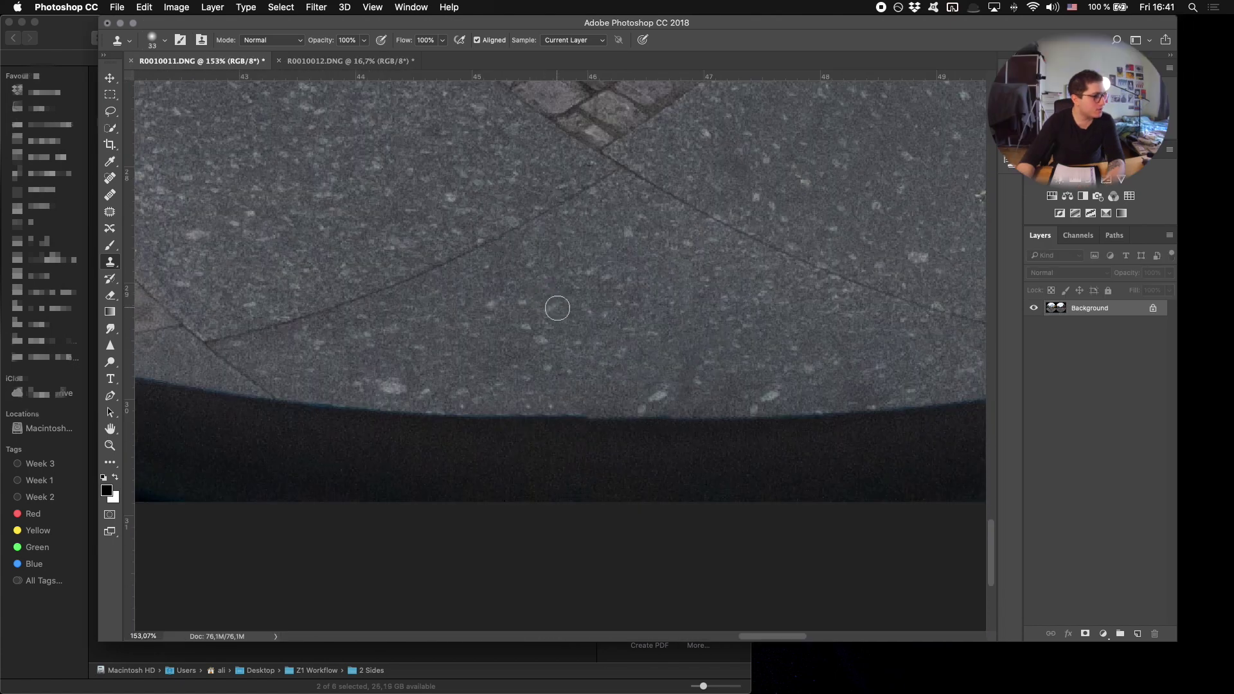
pyautogui.scroll(3, 603, 310)
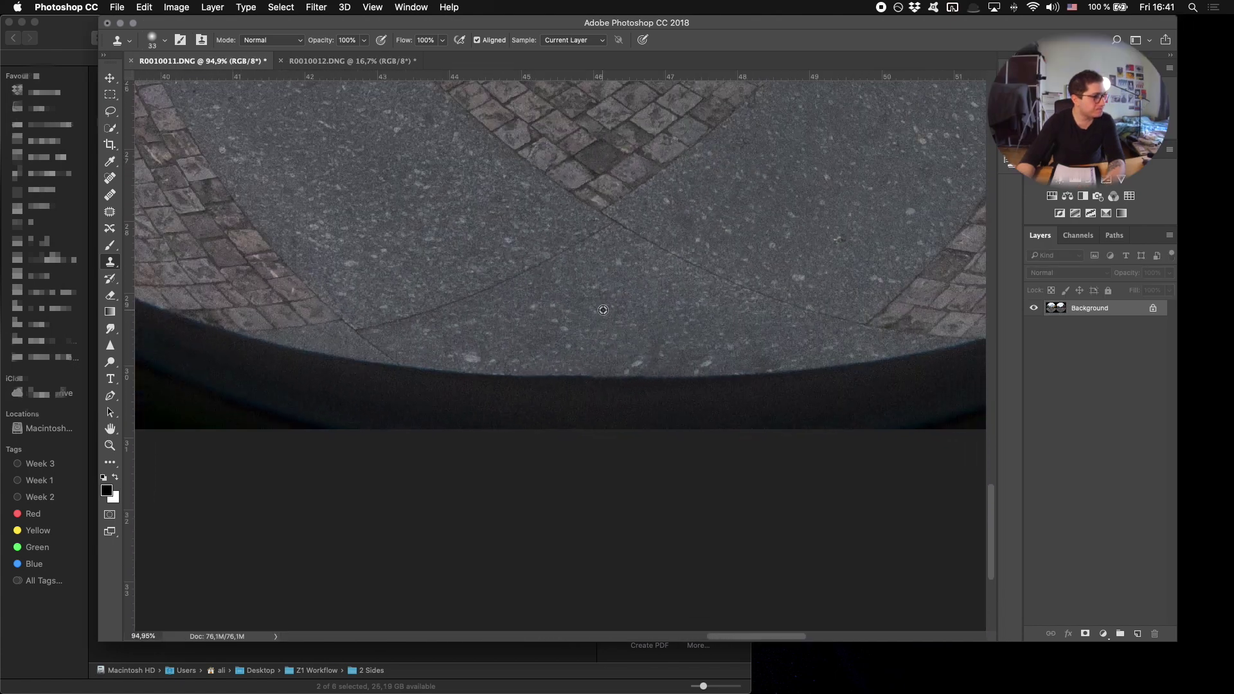
pyautogui.scroll(-2, 603, 310)
pyautogui.hscroll(-15, 499, 317)
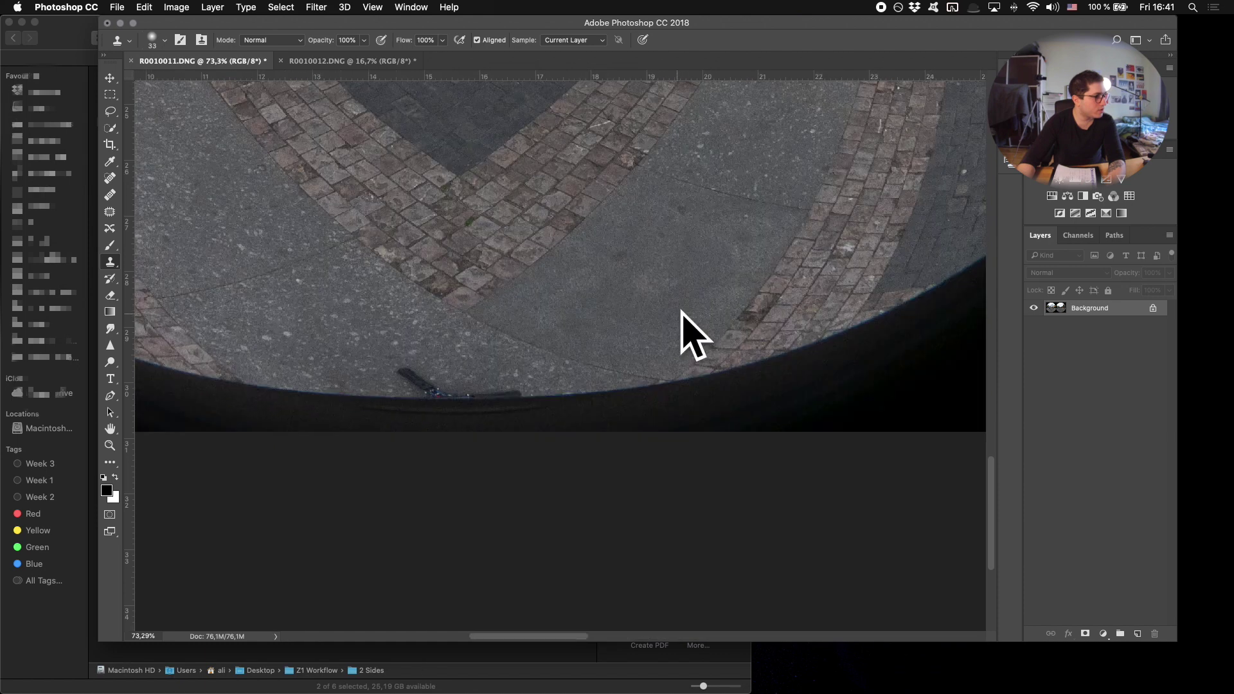
pyautogui.hscroll(-3, 524, 297)
pyautogui.scroll(4, 631, 386)
pyautogui.scroll(-4, 589, 263)
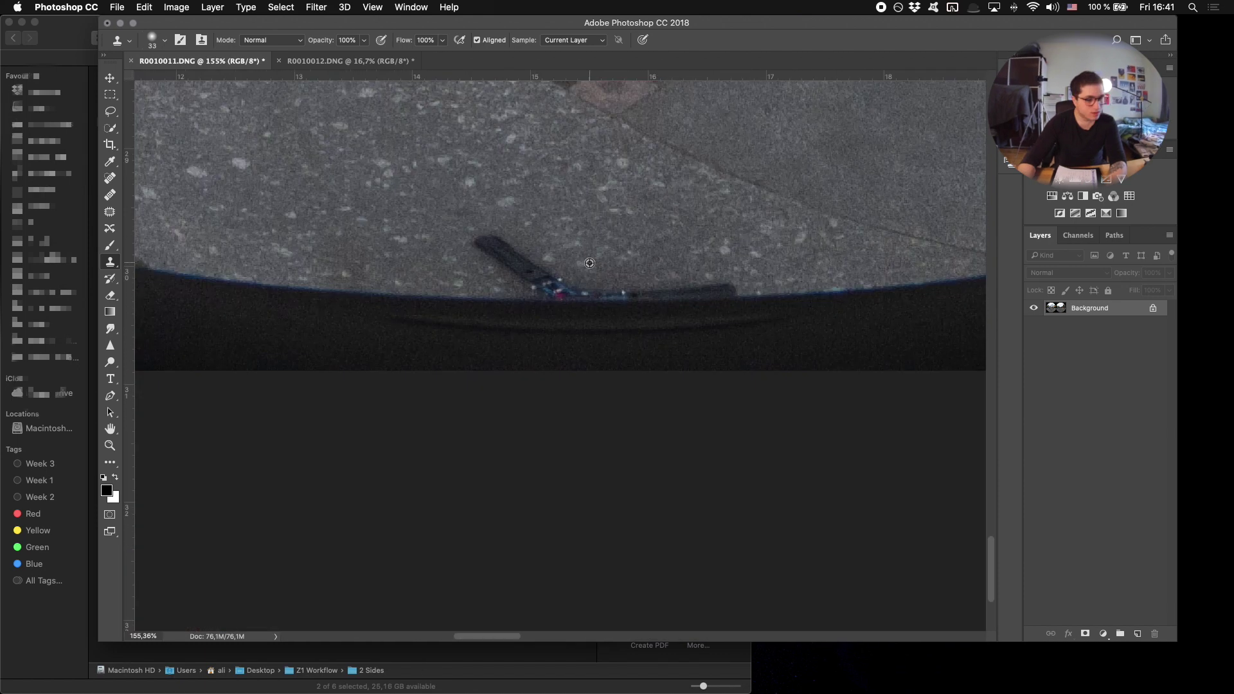
# Lasso the second stick at the left circle's edge, Content-Aware fill it, and deselect
pyautogui.press('l')
pyautogui.moveTo(588, 284)
pyautogui.mouseDown()
pyautogui.moveTo(497, 224)
pyautogui.moveTo(452, 224)
pyautogui.moveTo(487, 284)
pyautogui.moveTo(557, 307)
pyautogui.moveTo(757, 298)
pyautogui.moveTo(706, 276)
pyautogui.moveTo(590, 283)
pyautogui.mouseUp()
pyautogui.rightClick(659, 290)
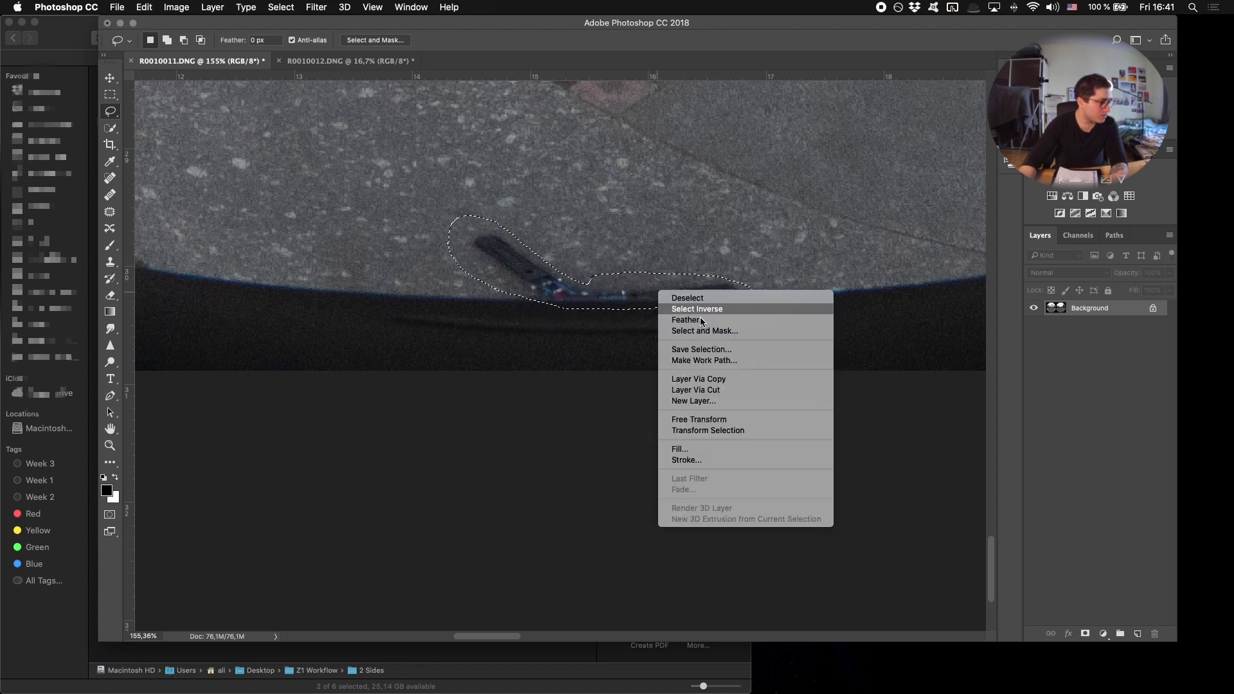
pyautogui.click(751, 450)
pyautogui.press('Return')
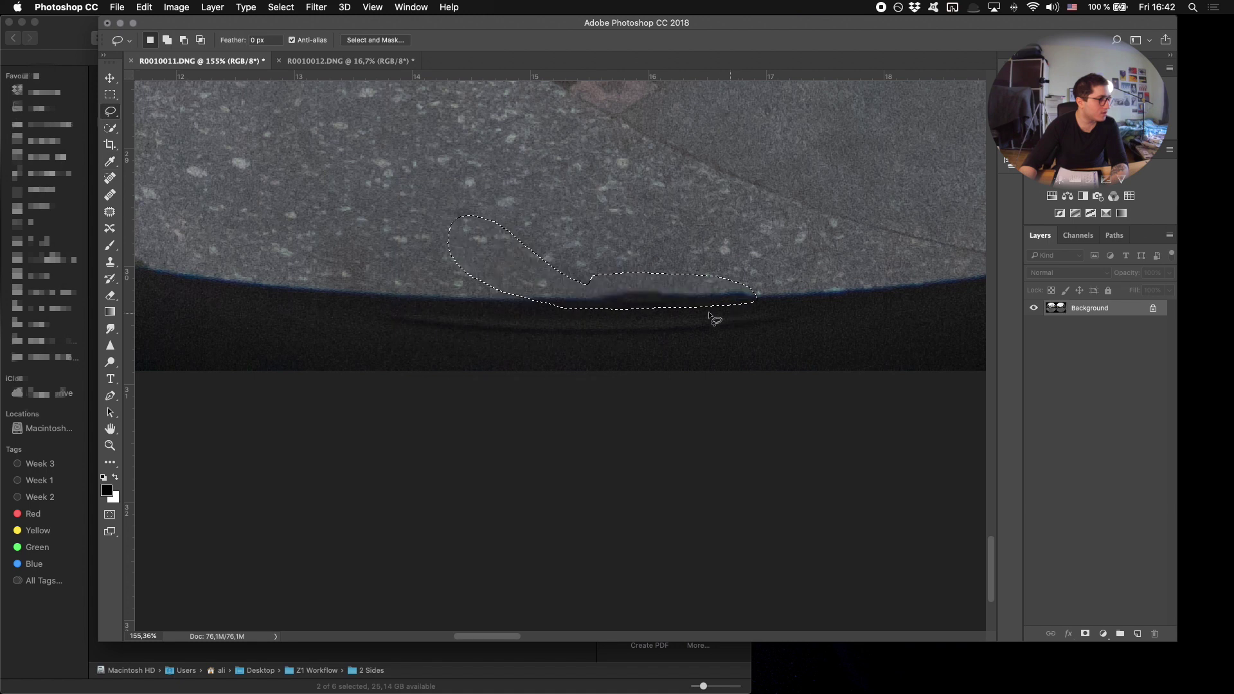
pyautogui.press('super+d')
# Clone pavement texture over the leftover dark patch, then zoom out to the whole image
pyautogui.press('s')
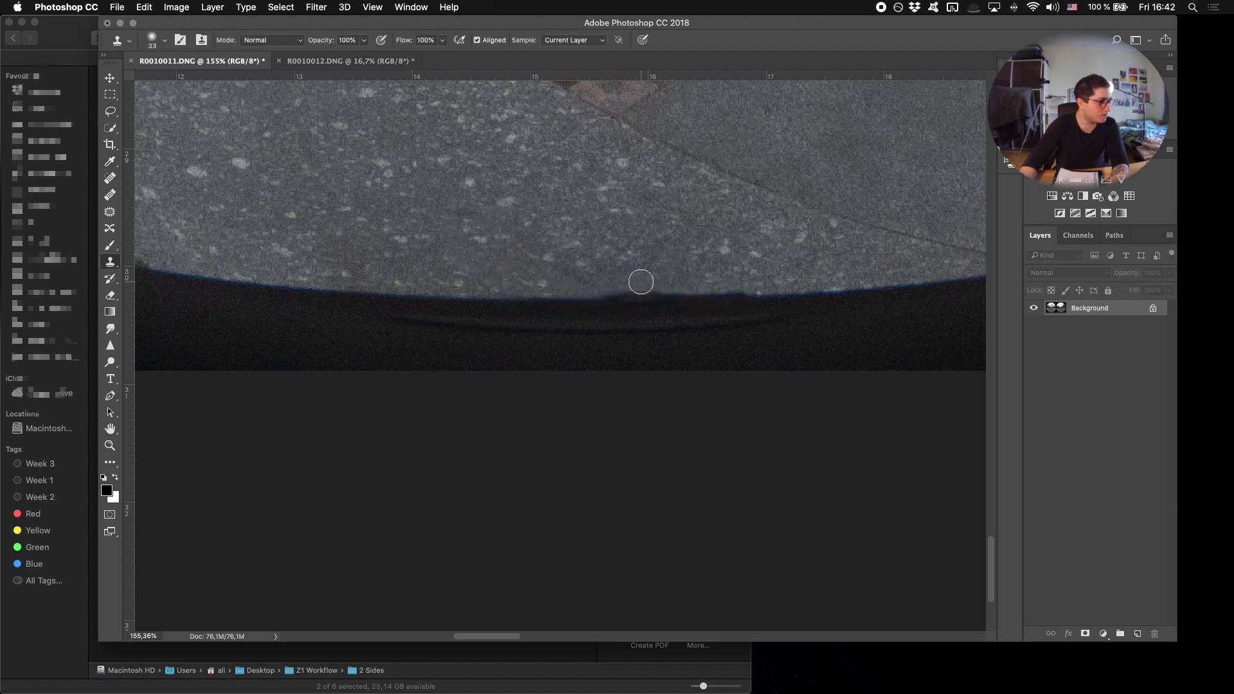
pyautogui.rightClick(656, 257)
pyautogui.press('Escape')
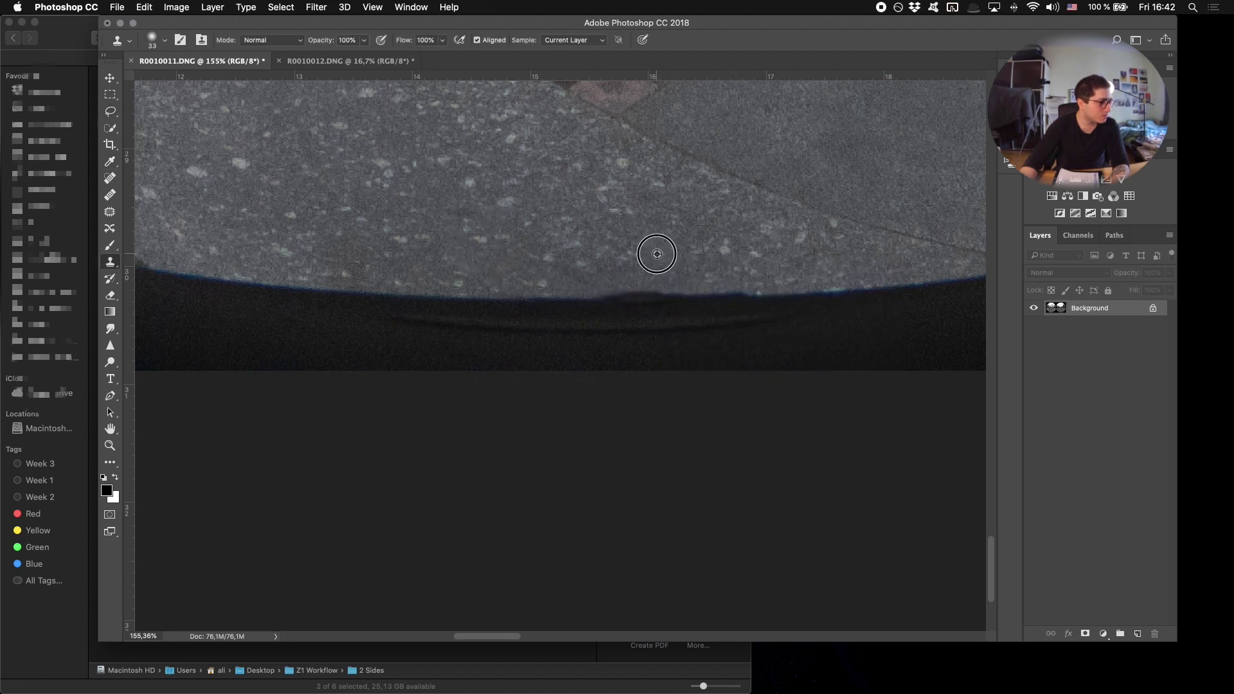
pyautogui.moveTo(653, 257)
pyautogui.mouseDown()
pyautogui.moveTo(669, 287)
pyautogui.moveTo(603, 290)
pyautogui.moveTo(655, 273)
pyautogui.mouseUp()
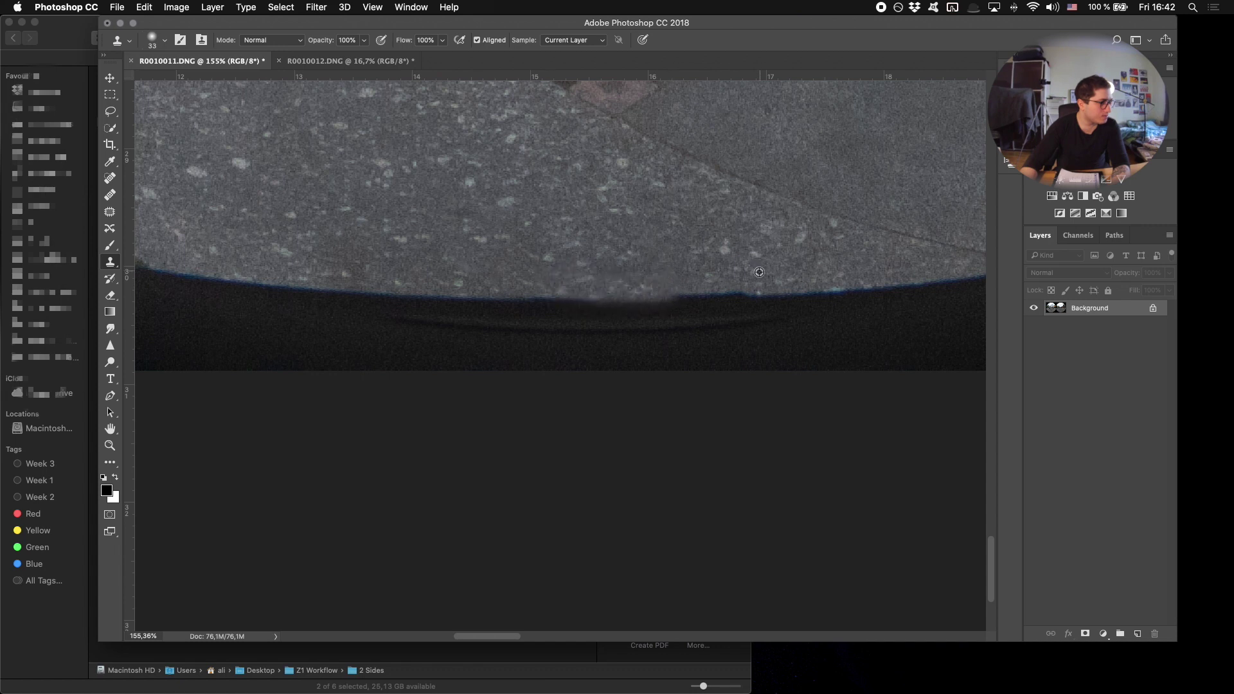
pyautogui.scroll(-6, 653, 230)
pyautogui.scroll(-5, 653, 230)
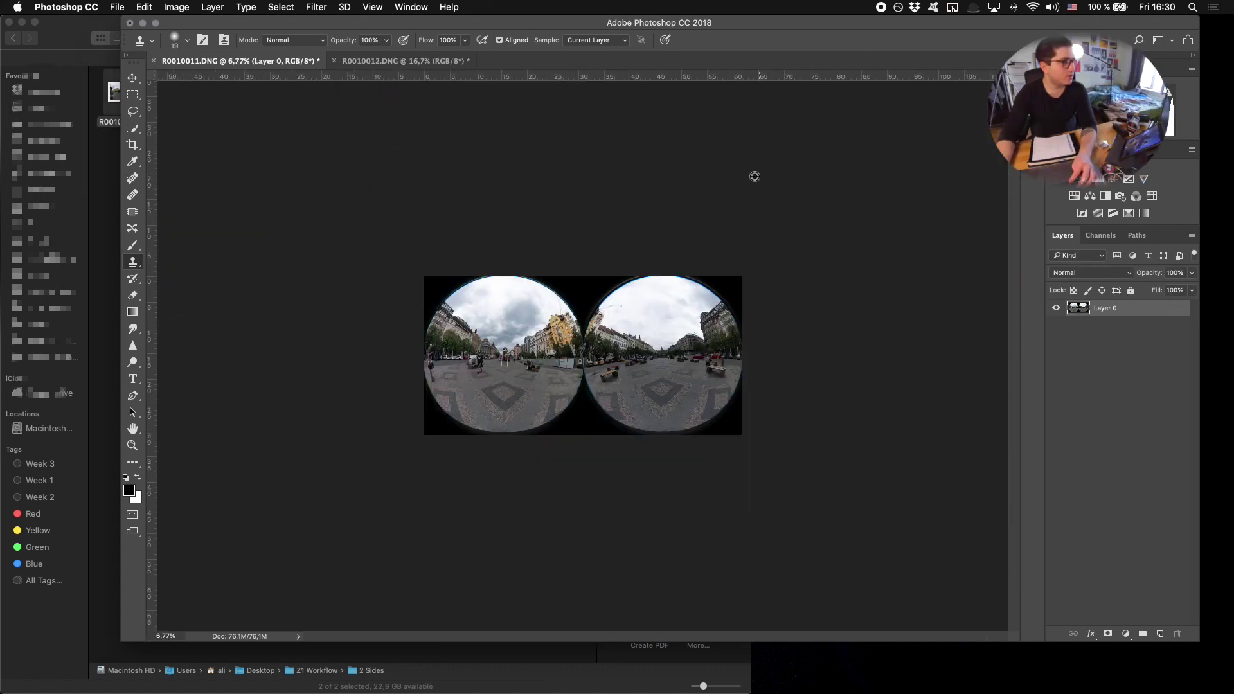
pyautogui.scroll(3, 658, 334)
pyautogui.scroll(1, 658, 334)
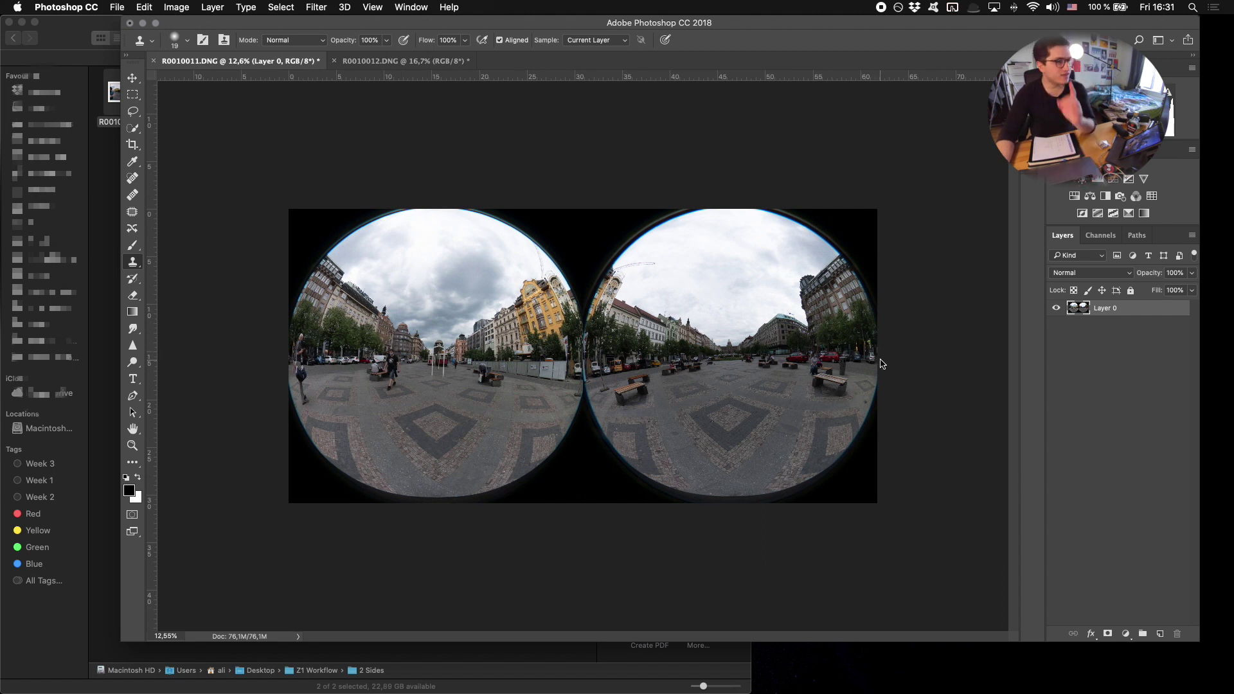
# In Save As, append 'edited' to the R0010011 file name and open the format list
pyautogui.press('super+shift+s')
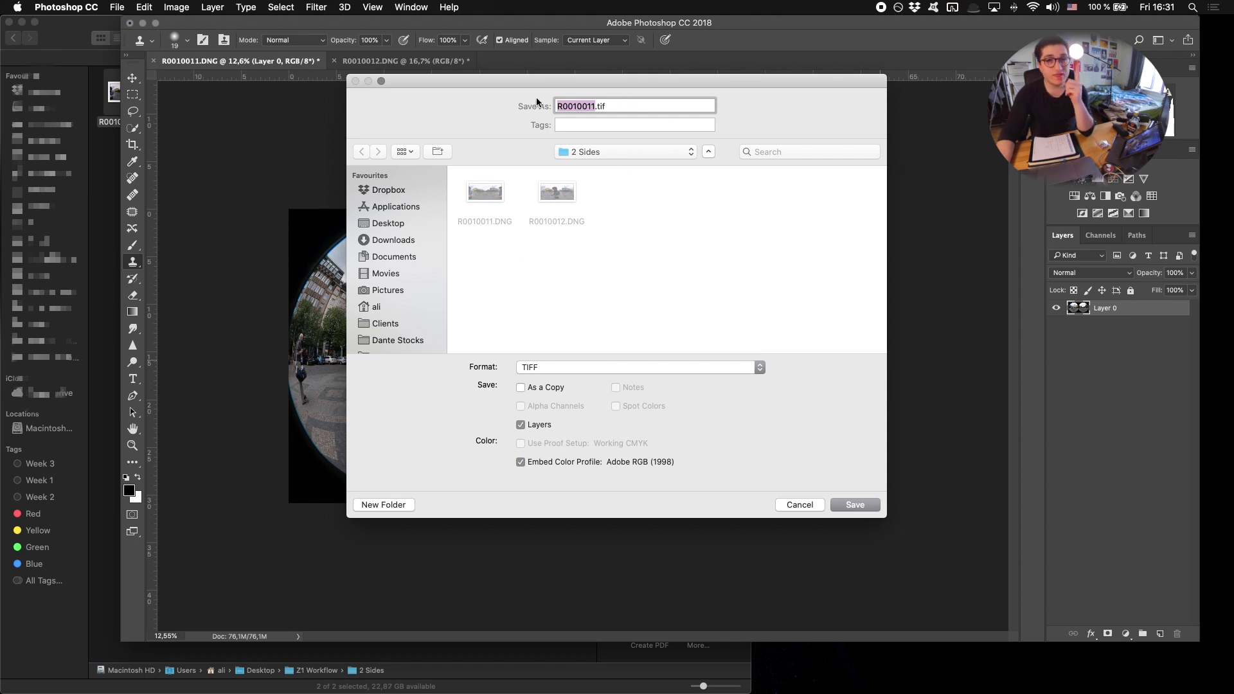
pyautogui.tripleClick(580, 106)
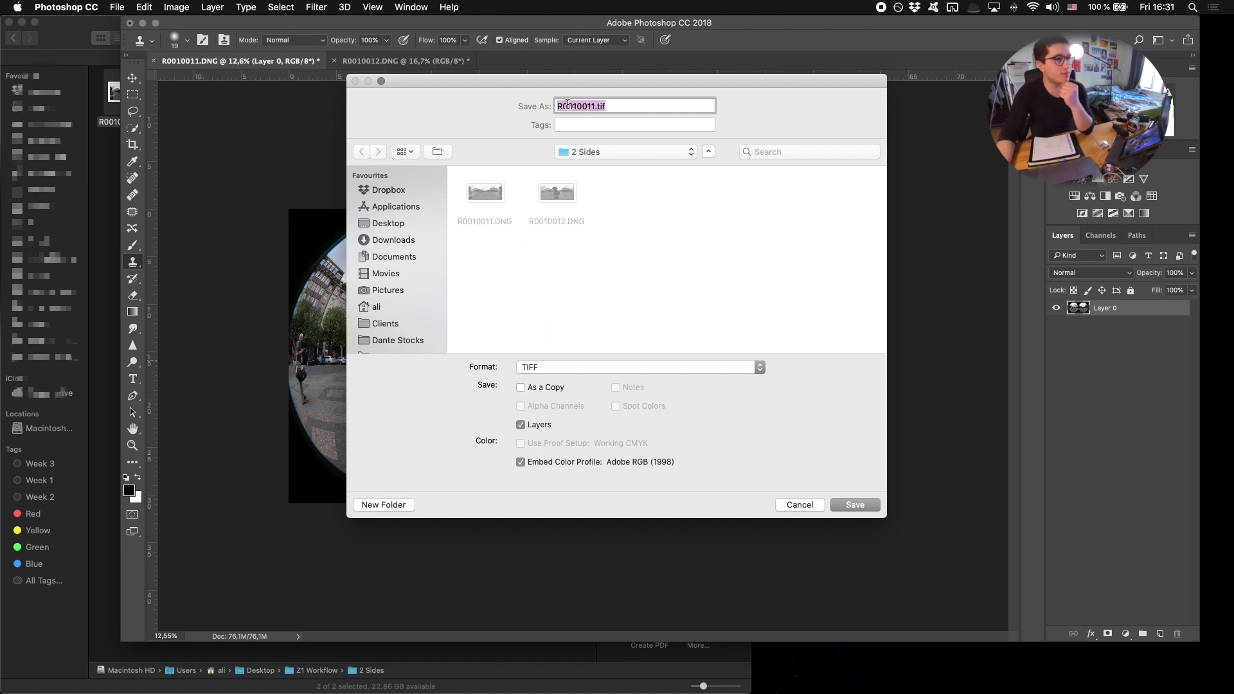
pyautogui.doubleClick(568, 104)
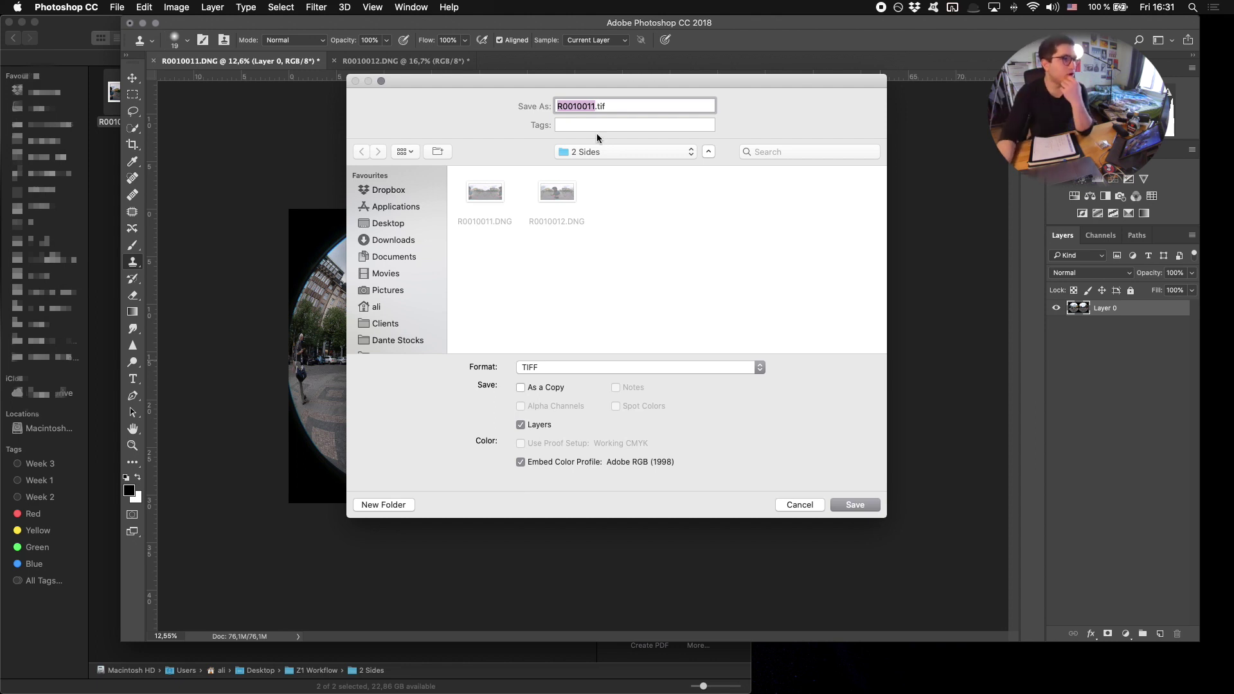
pyautogui.press('Right')
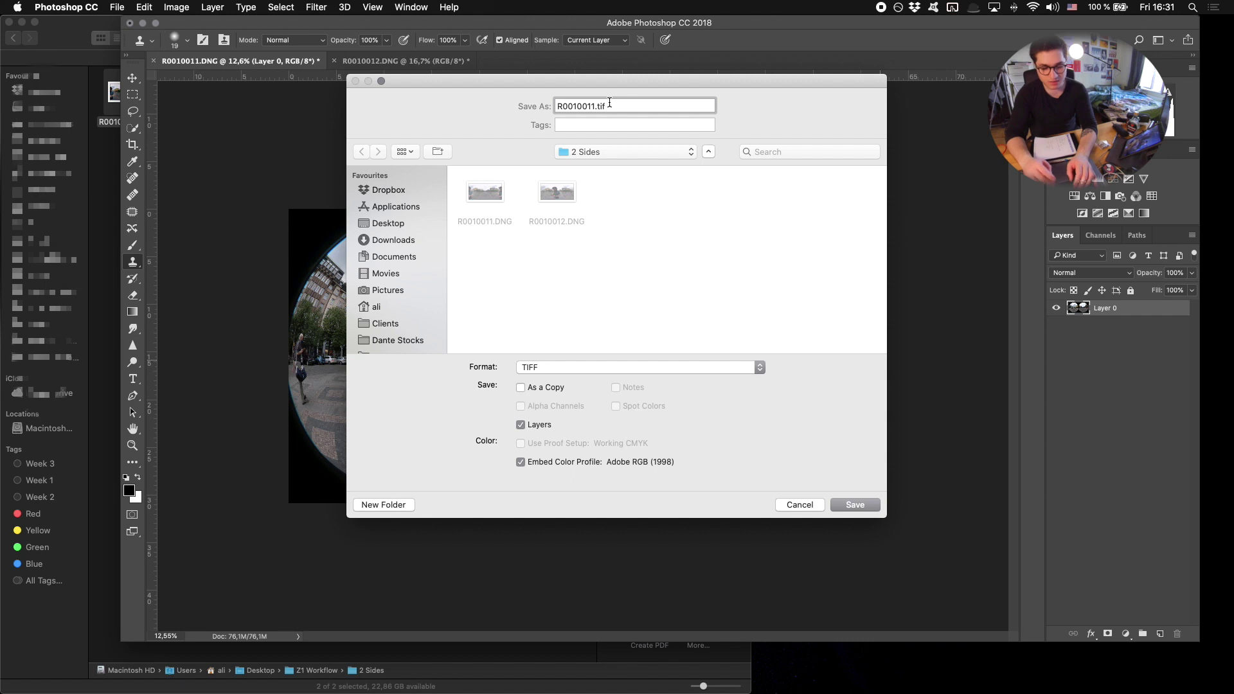
pyautogui.write('editged')
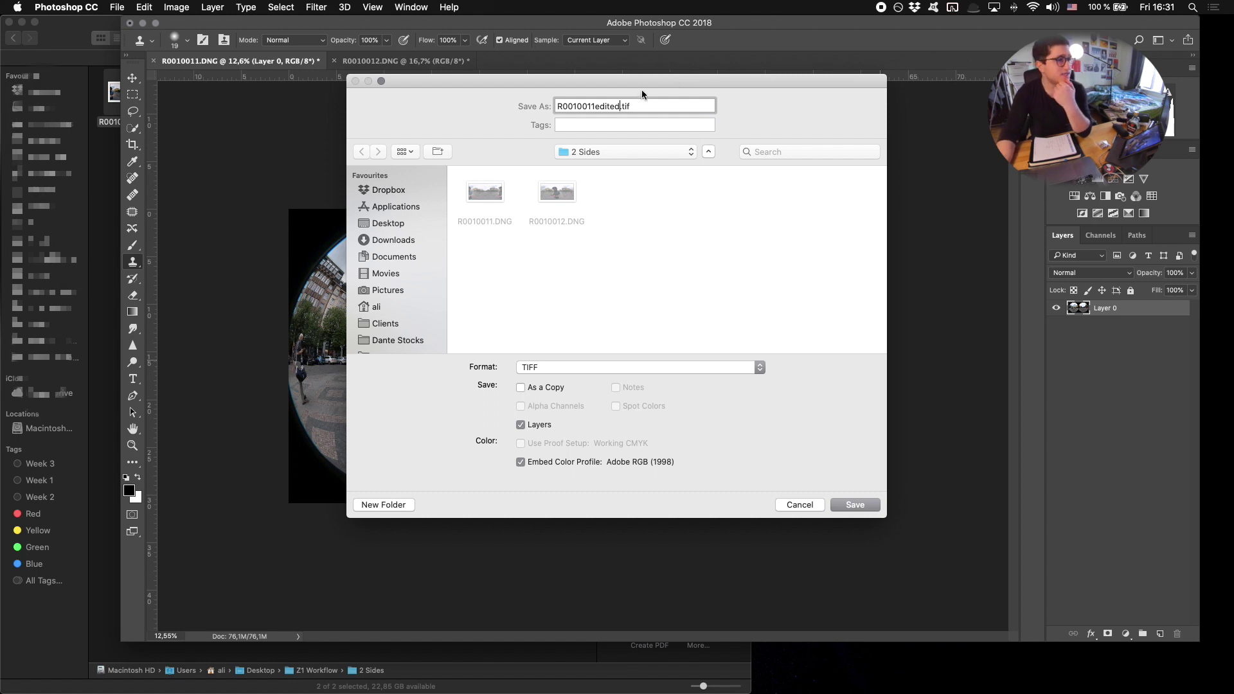
pyautogui.click(605, 369)
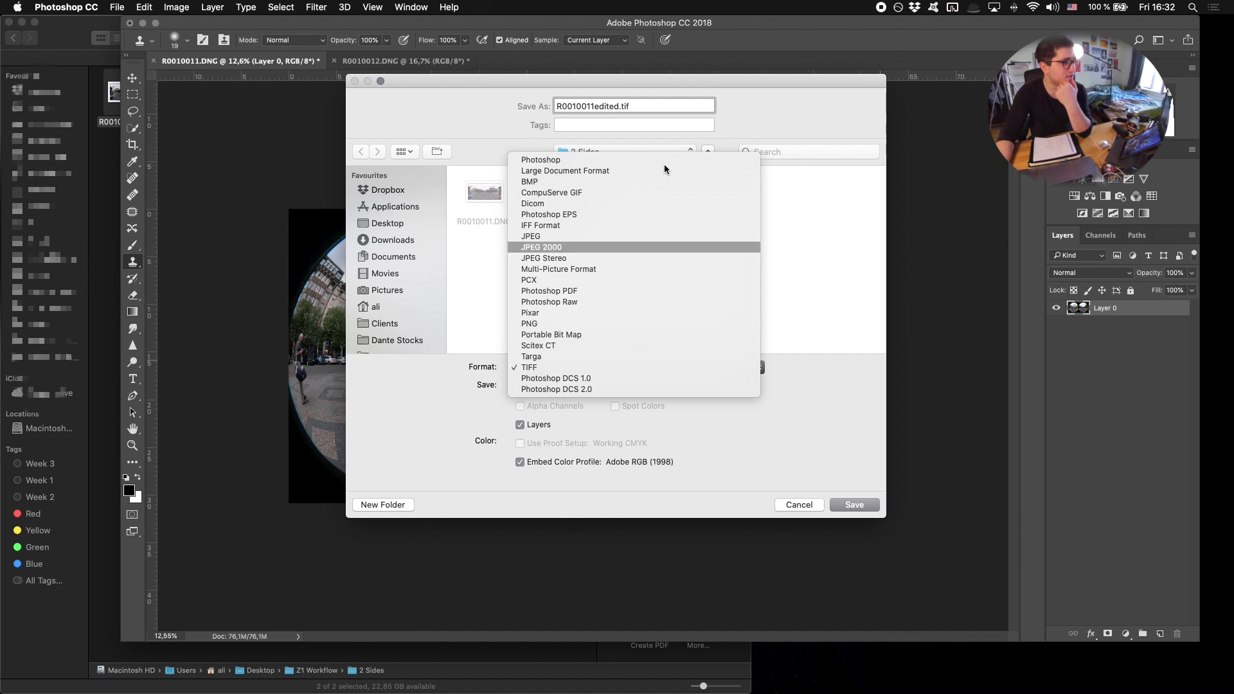
# Save as R0010011edited.tif in TIFF format with default TIFF options and layers kept
pyautogui.click(654, 369)
pyautogui.press('Return')
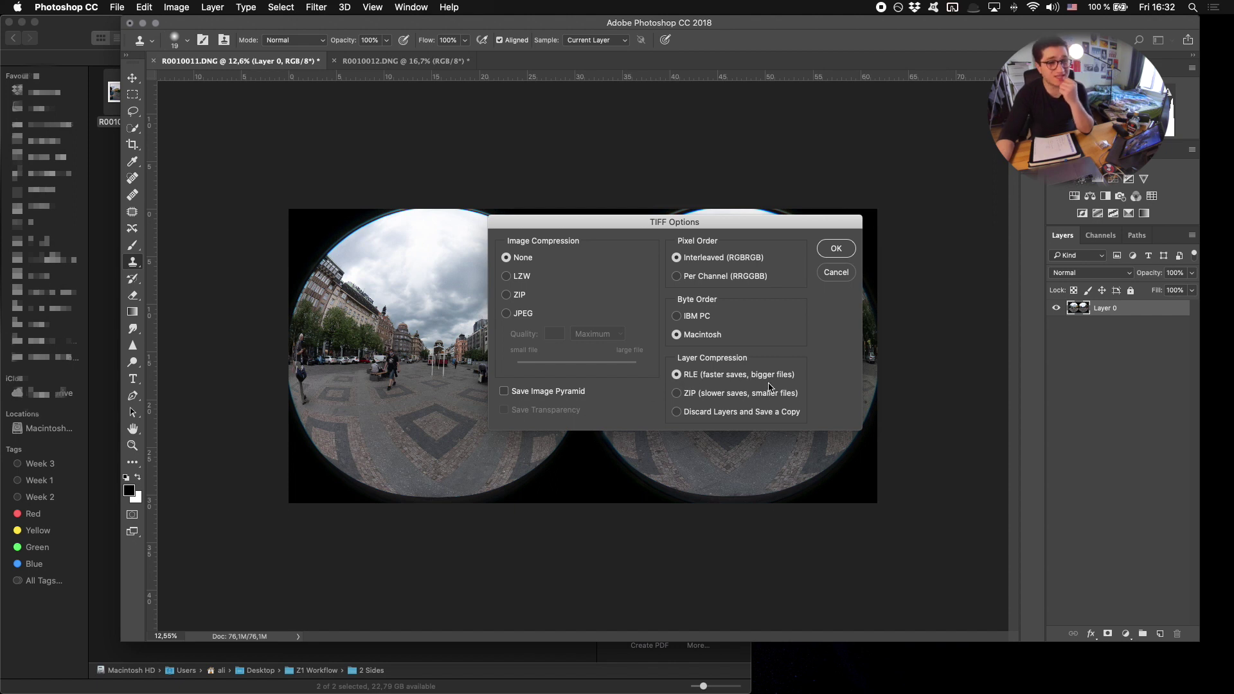
pyautogui.click(836, 248)
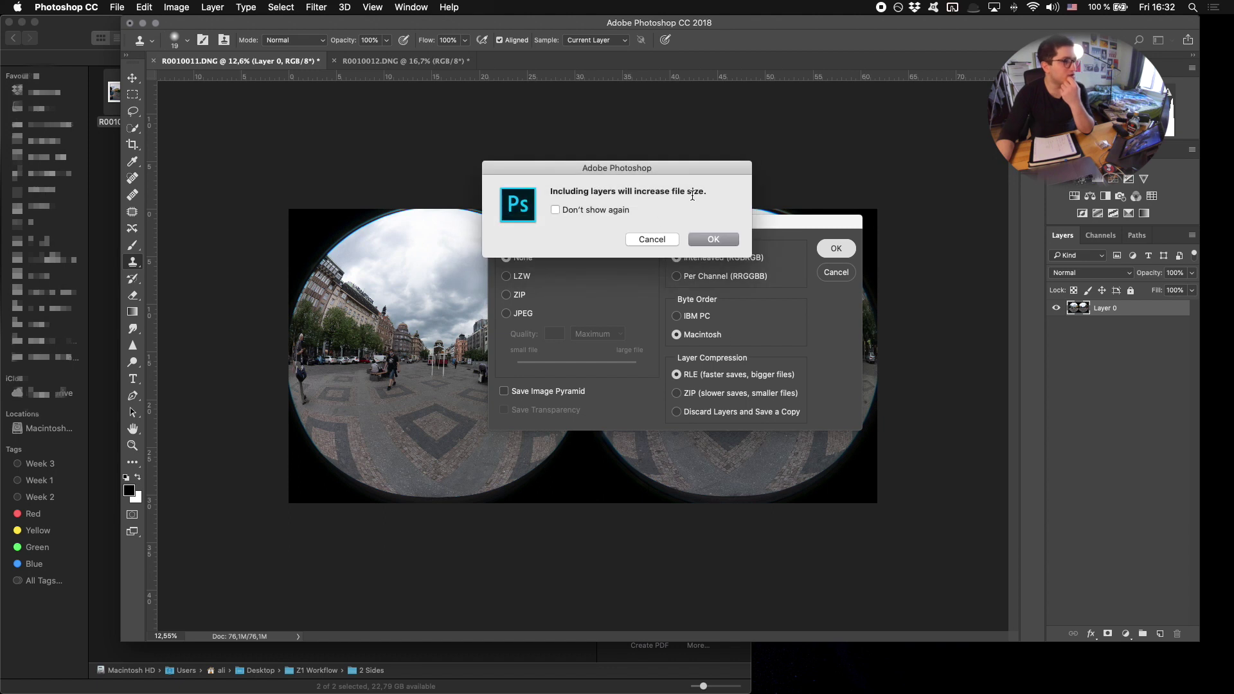
pyautogui.click(600, 211)
pyautogui.click(726, 242)
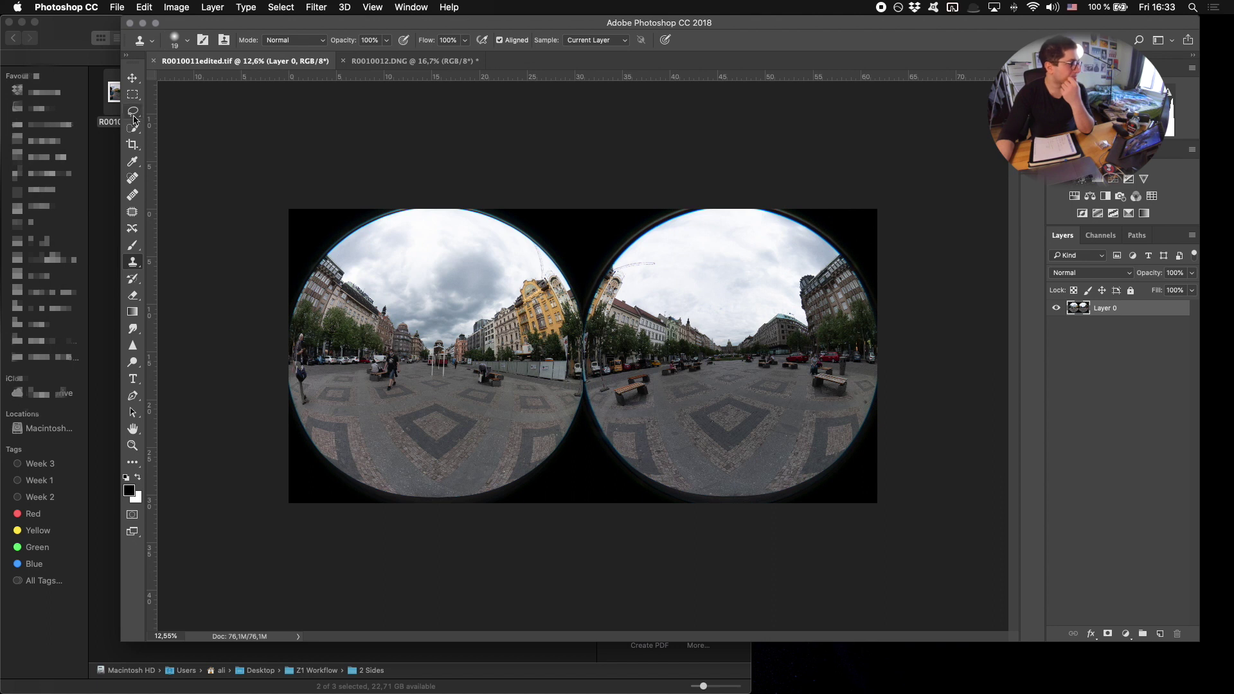
# Confirm R0010011edited.tif is in the 2 Sides folder and Quick Look its contents
pyautogui.click(113, 156)
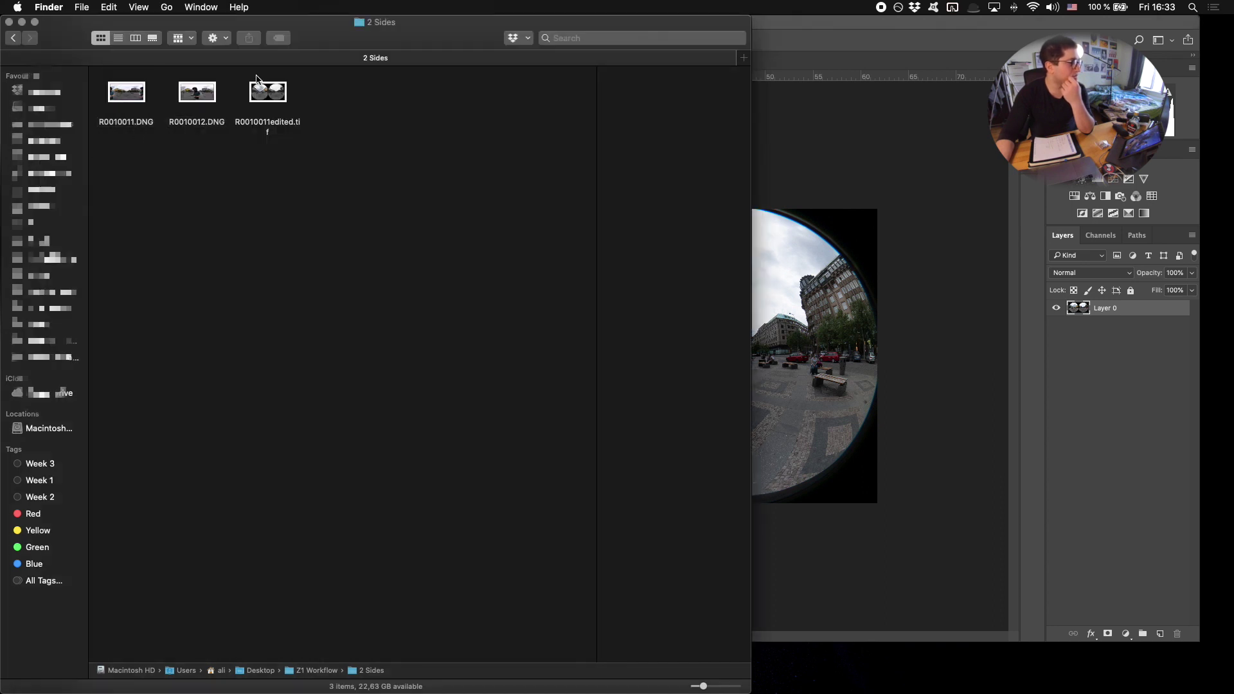
pyautogui.click(268, 125)
pyautogui.press('space')
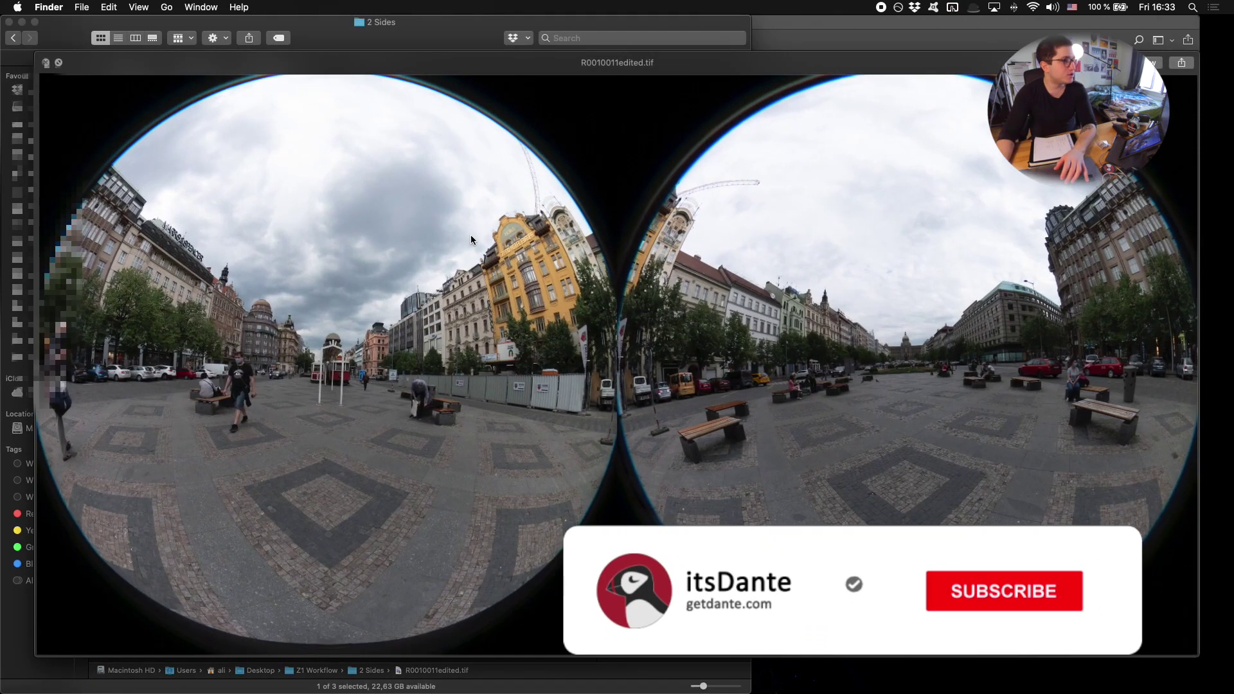
pyautogui.press('space')
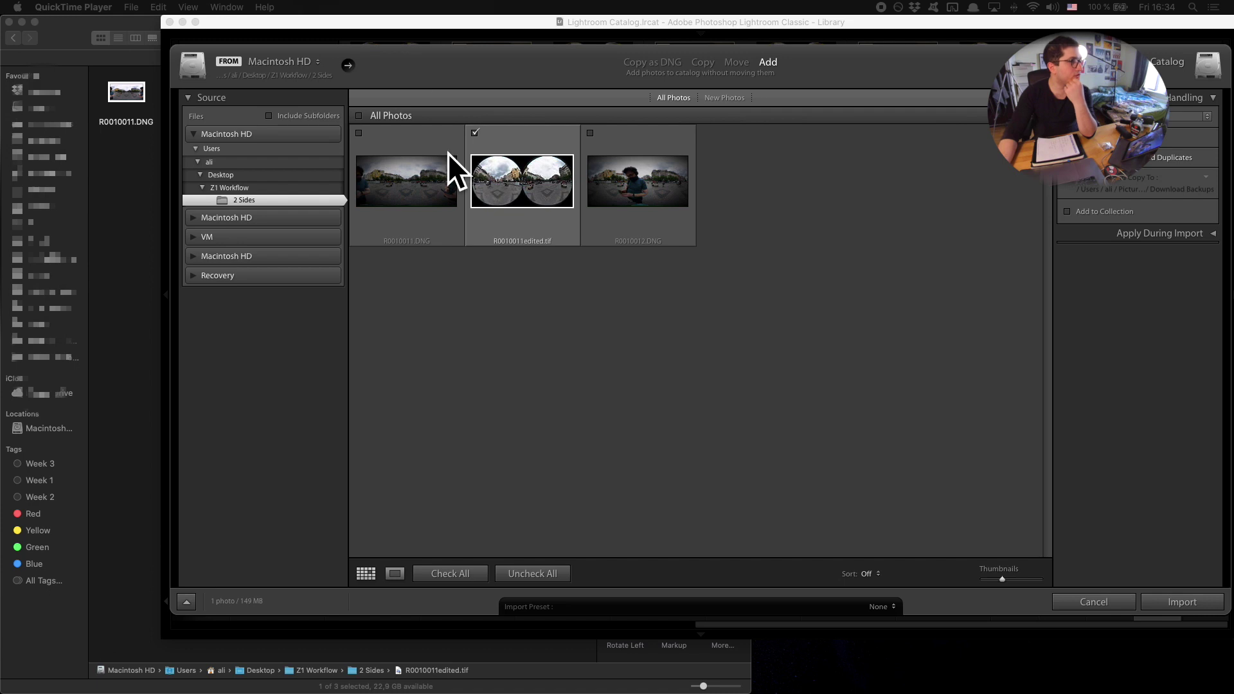
# Import R0010011edited.tif into the catalog and edit the original in RICOH THETA Stitcher
pyautogui.click(1182, 602)
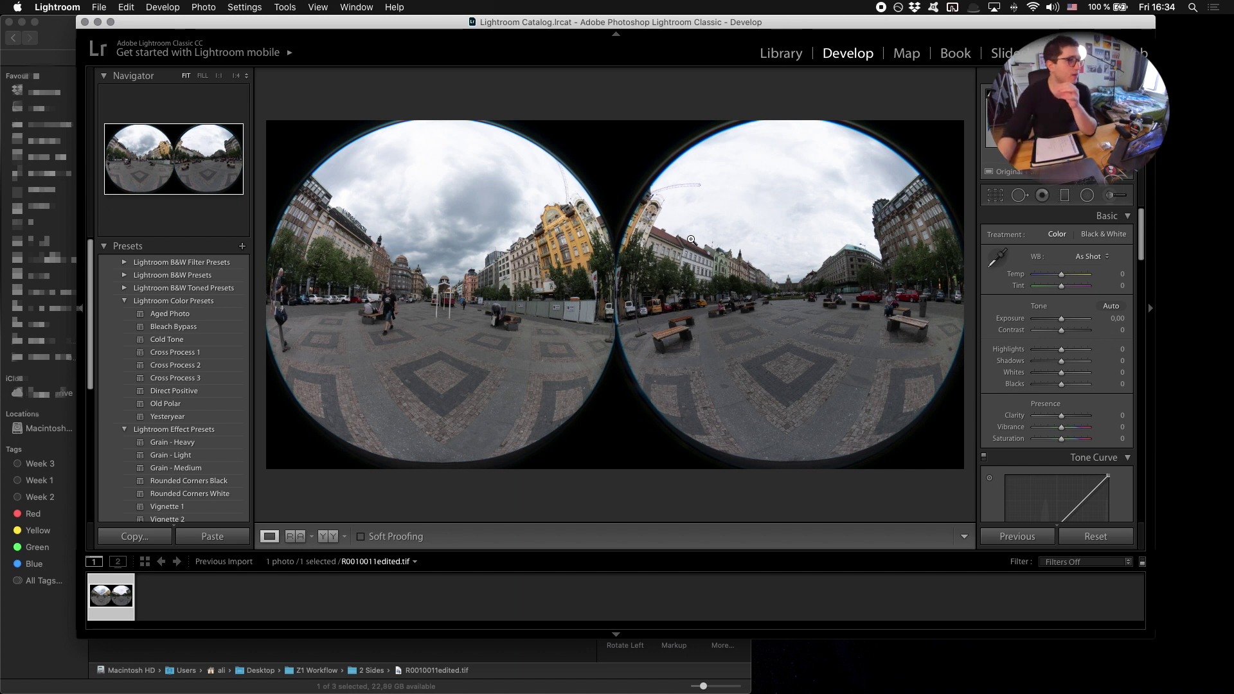
pyautogui.rightClick(686, 233)
pyautogui.rightClick(659, 256)
pyautogui.moveTo(760, 368)
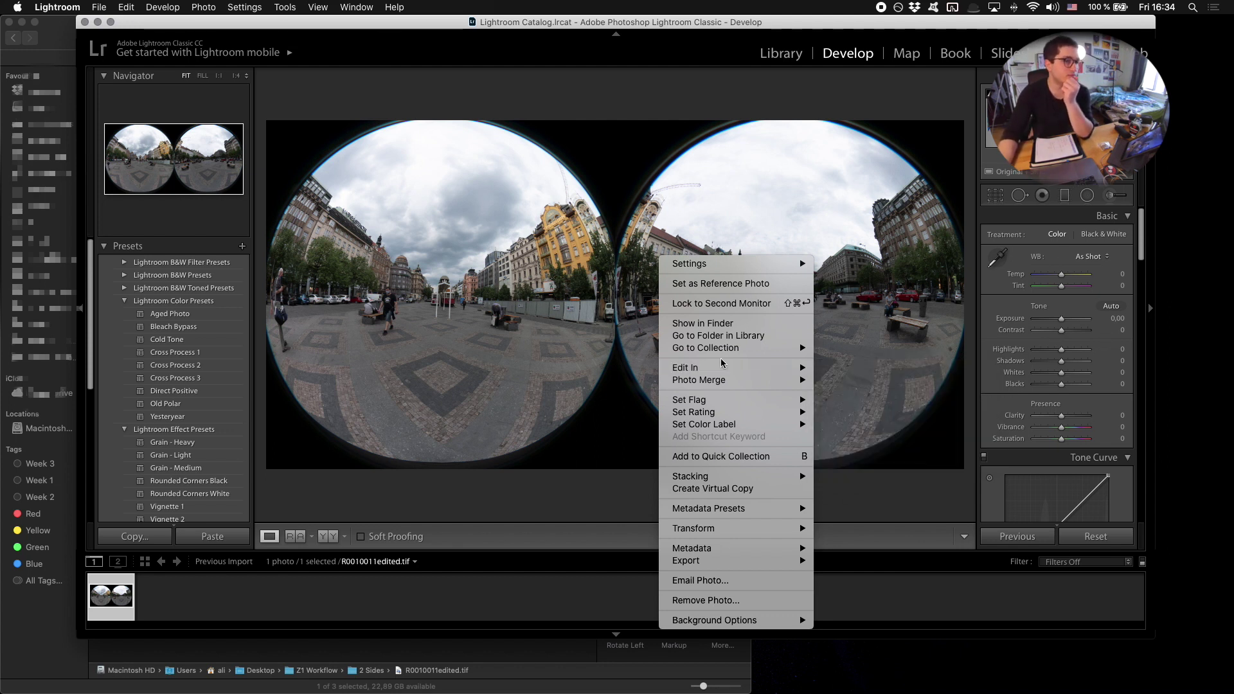
pyautogui.click(896, 404)
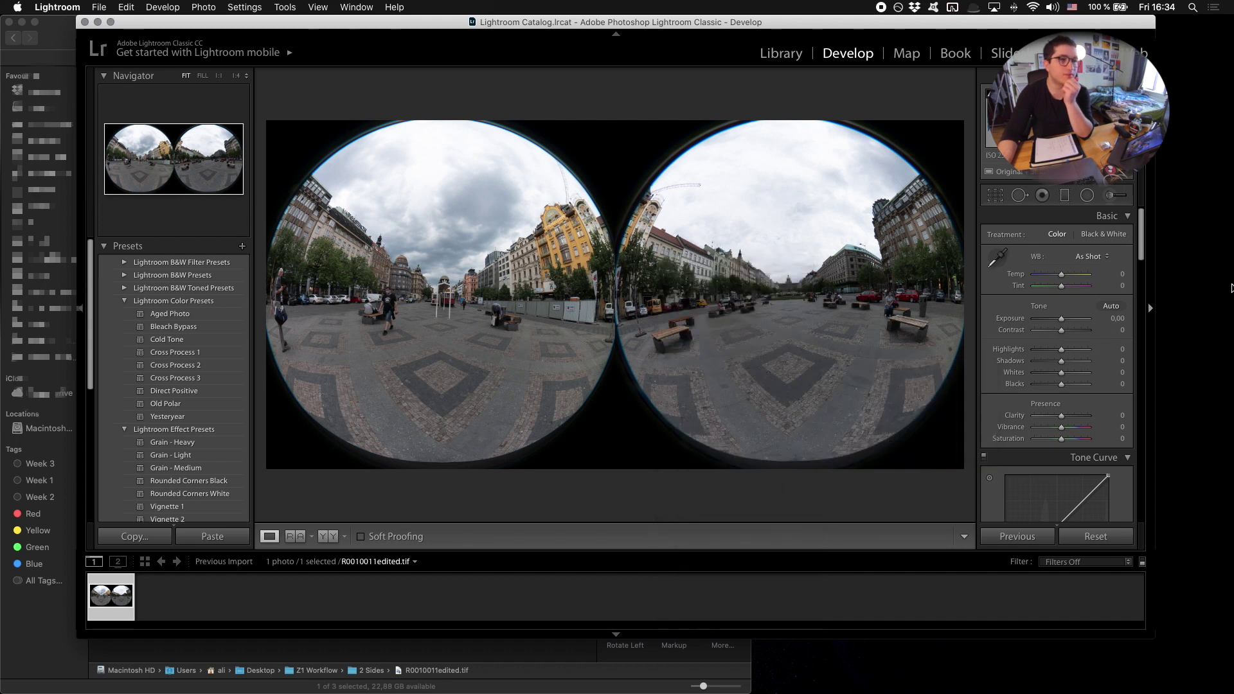
pyautogui.moveTo(896, 139); pyautogui.dragTo(771, 132)
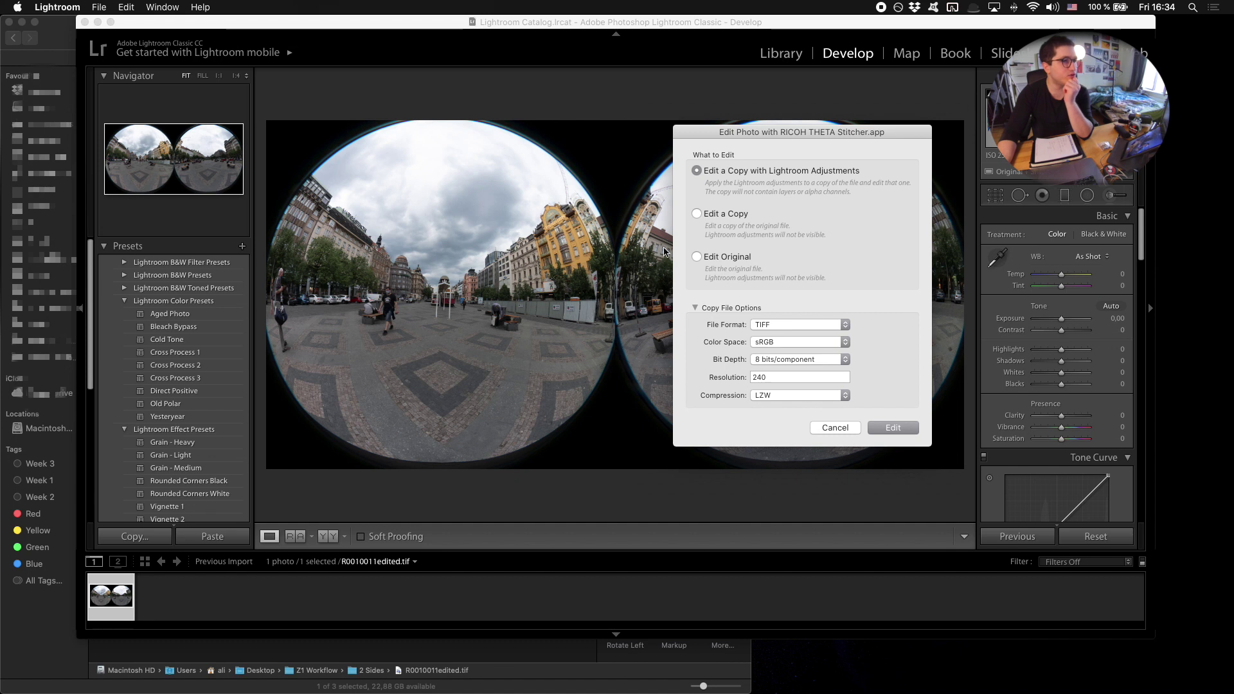
pyautogui.click(723, 254)
pyautogui.moveTo(792, 133); pyautogui.dragTo(909, 123)
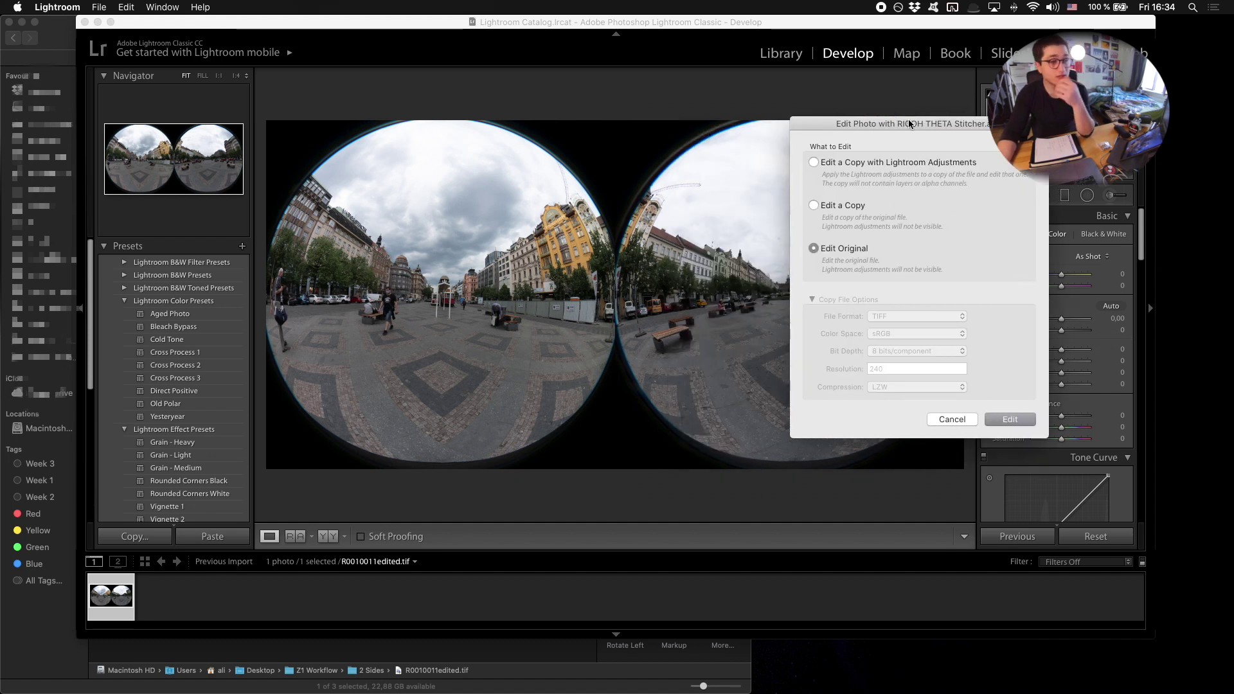
pyautogui.click(1027, 423)
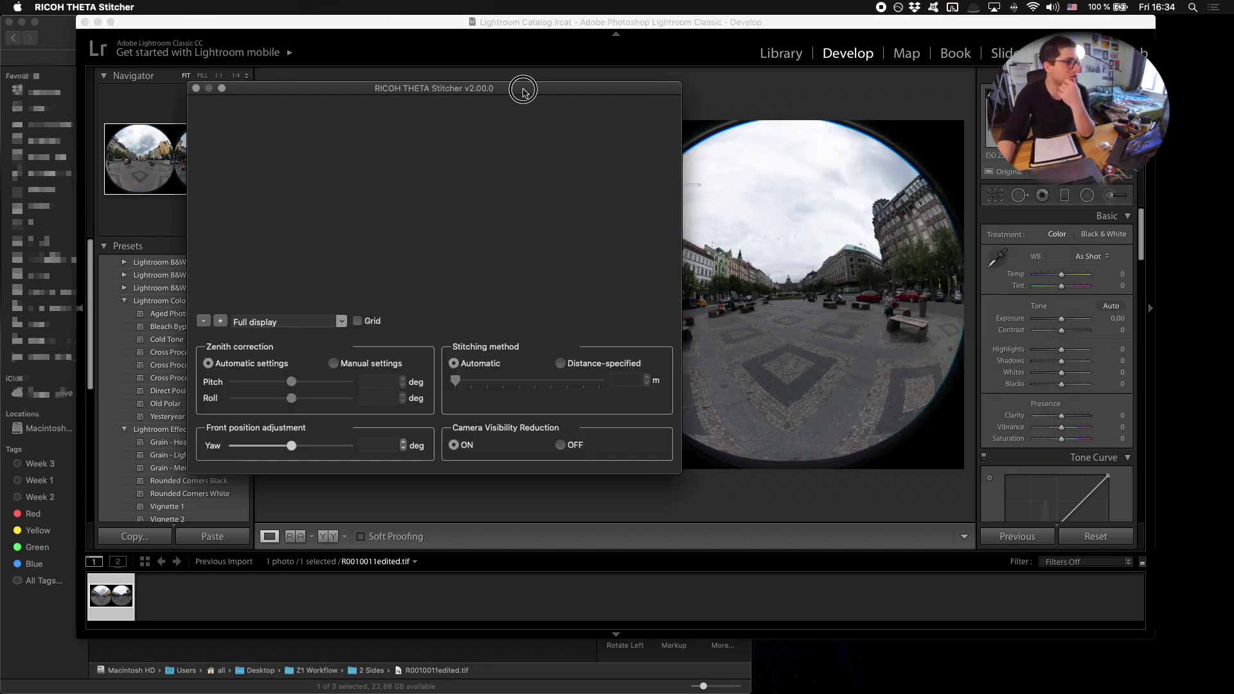
# Check the equirectangular preview with the Grid overlay and accept the automatic stitch
pyautogui.moveTo(524, 85); pyautogui.dragTo(872, 114)
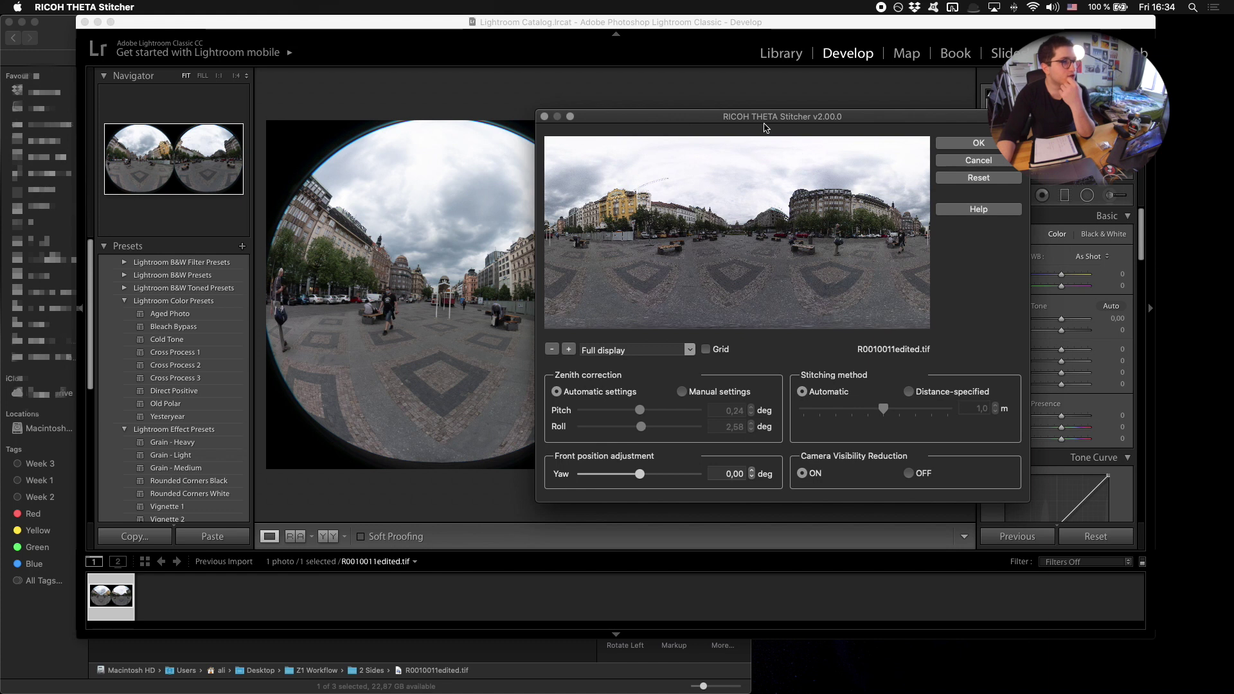
pyautogui.click(706, 350)
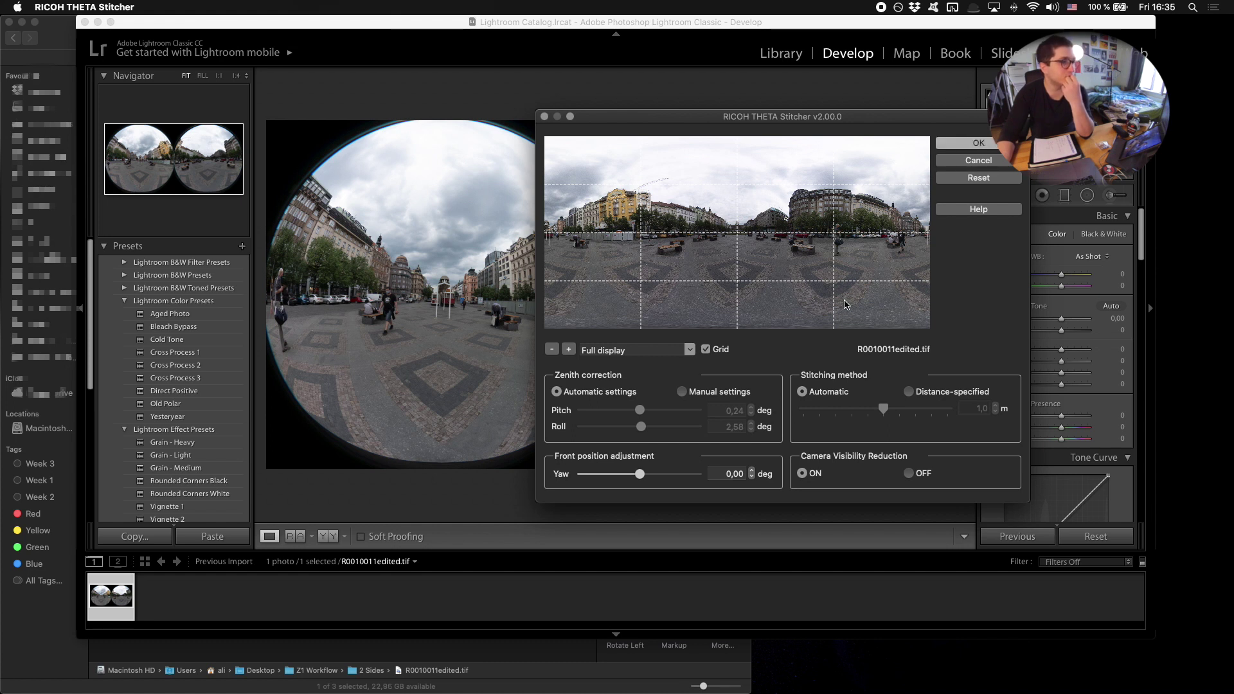
pyautogui.press('Return')
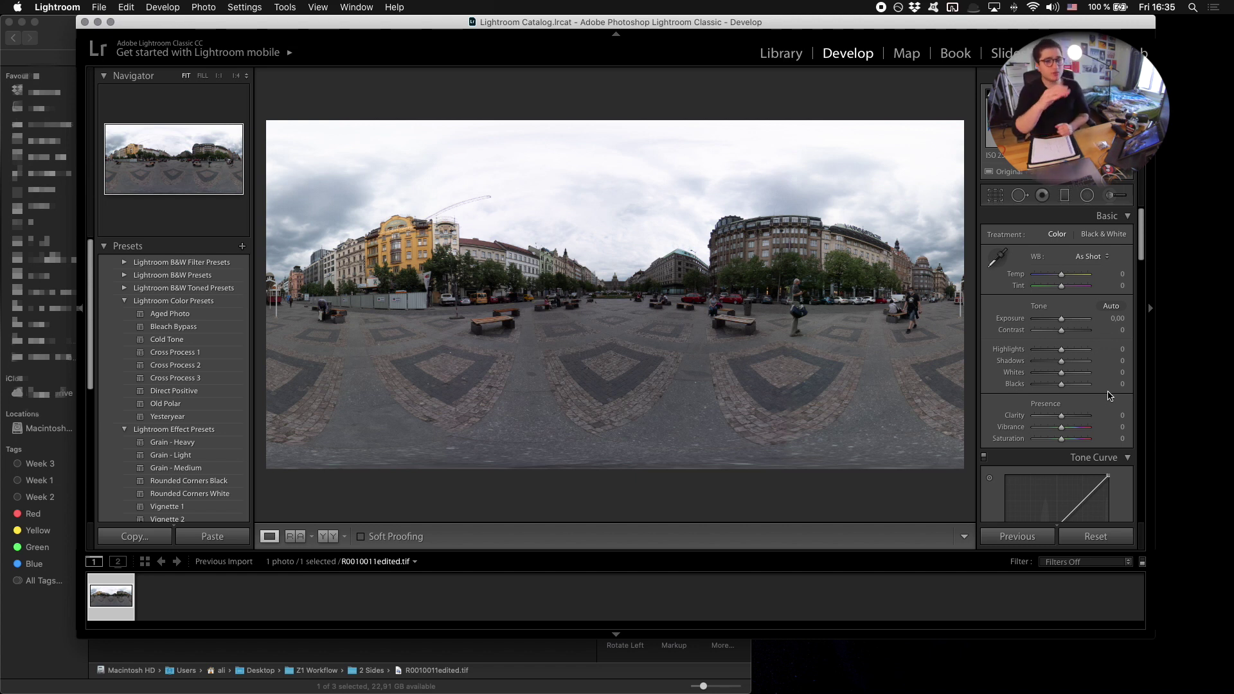
pyautogui.click(100, 7)
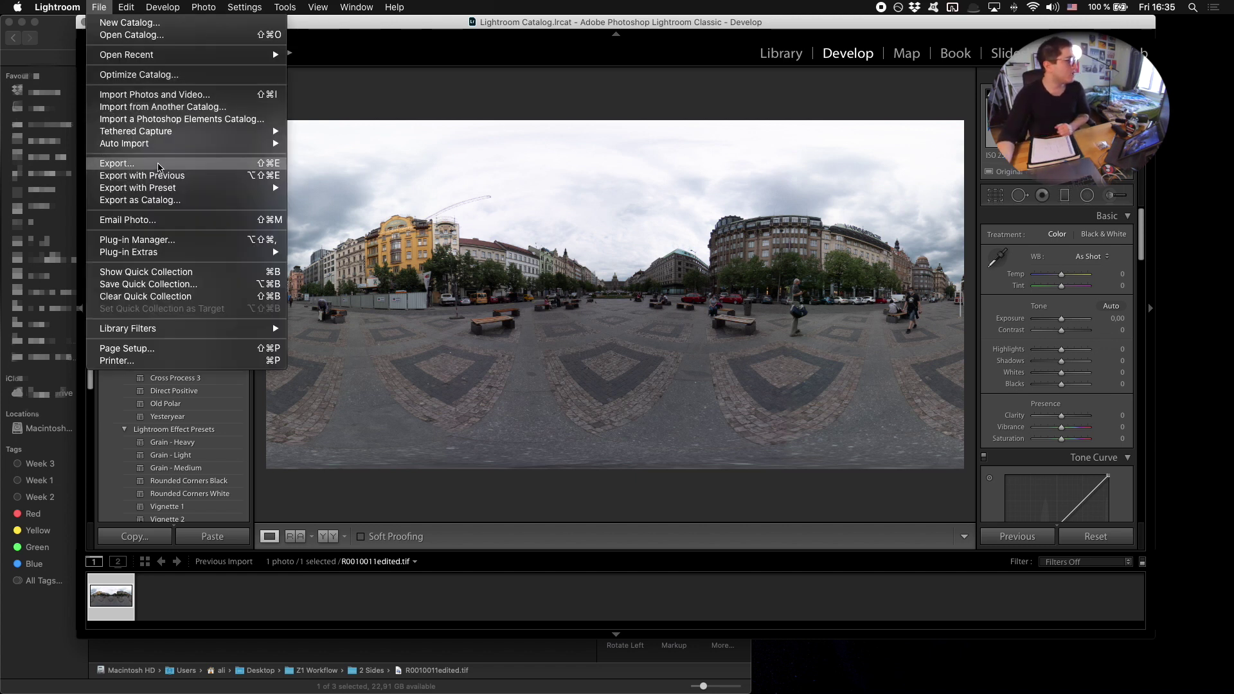
pyautogui.click(129, 166)
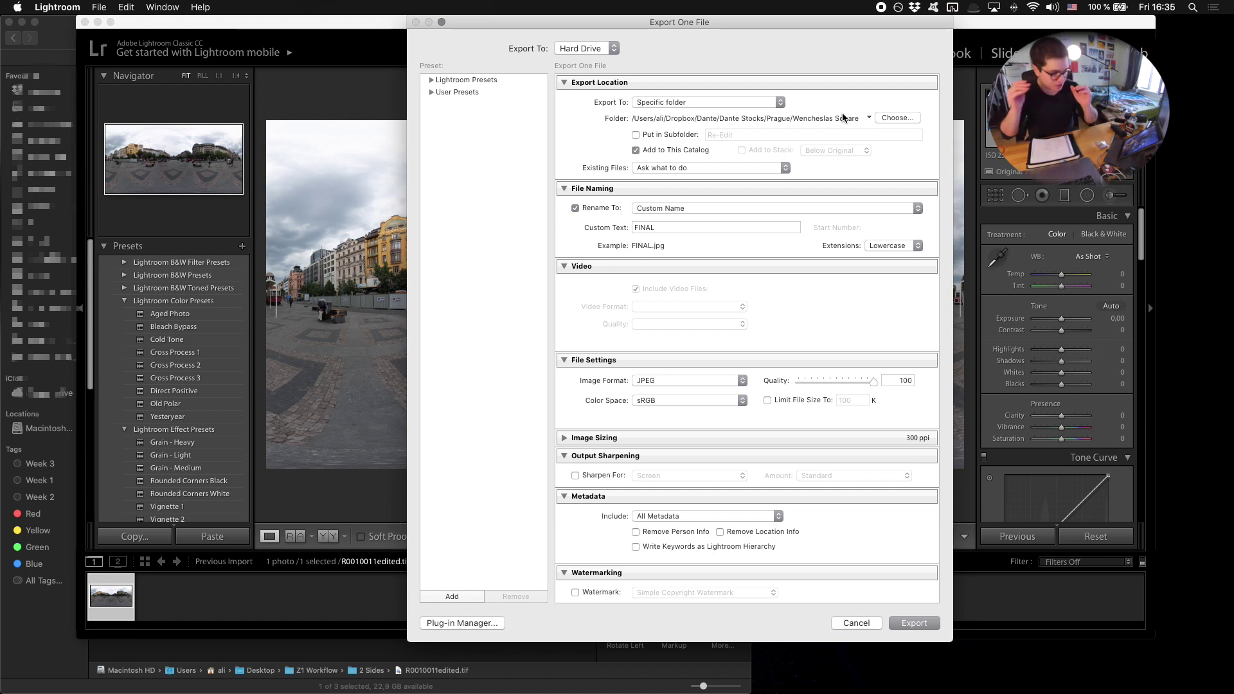
pyautogui.scroll(-1, 701, 341)
pyautogui.click(701, 359)
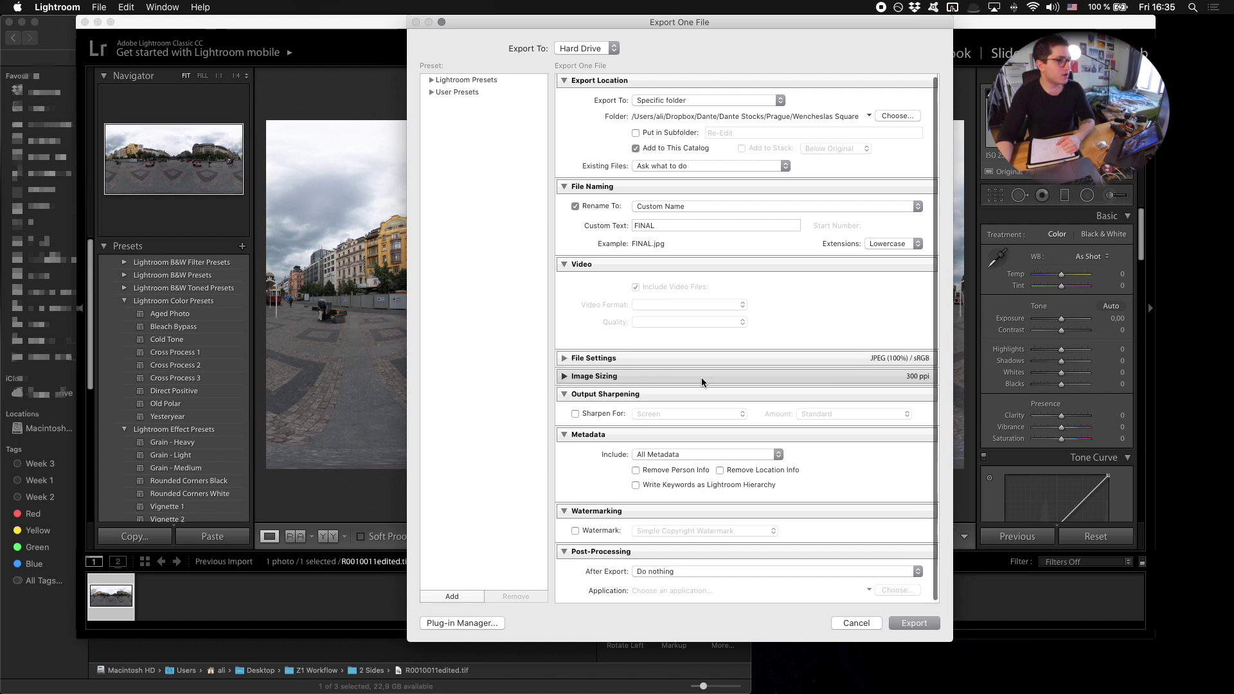
pyautogui.click(702, 379)
pyautogui.click(702, 360)
pyautogui.click(685, 380)
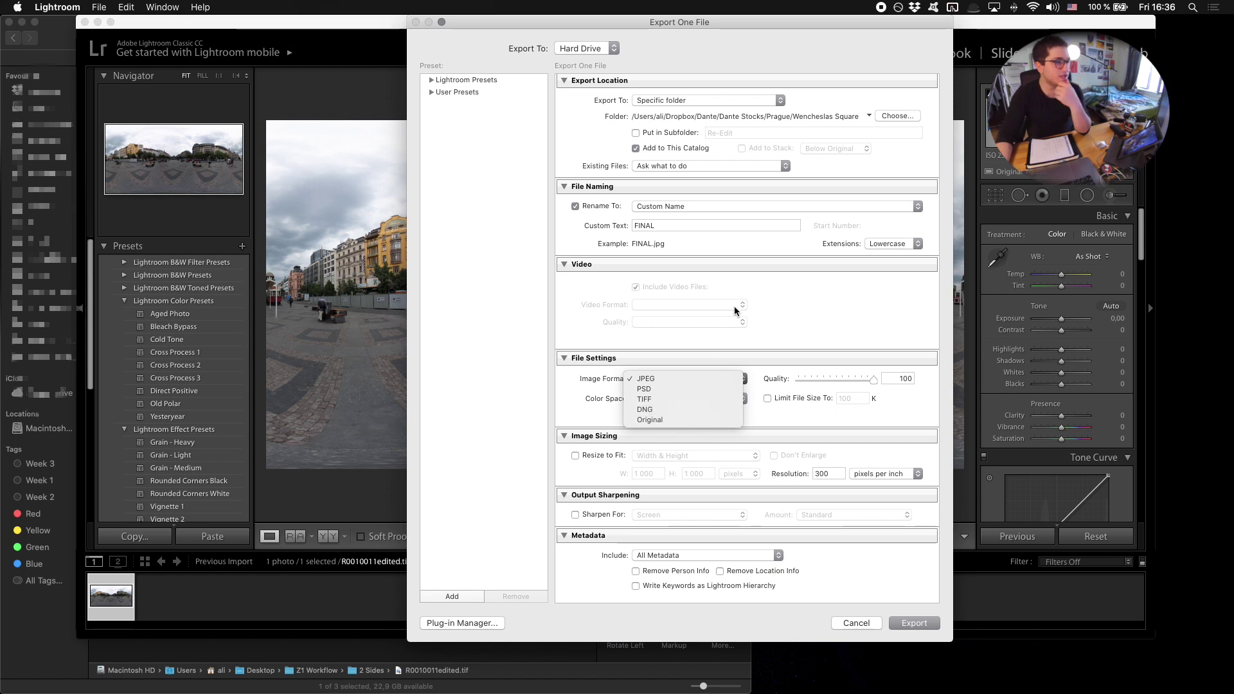
pyautogui.click(703, 338)
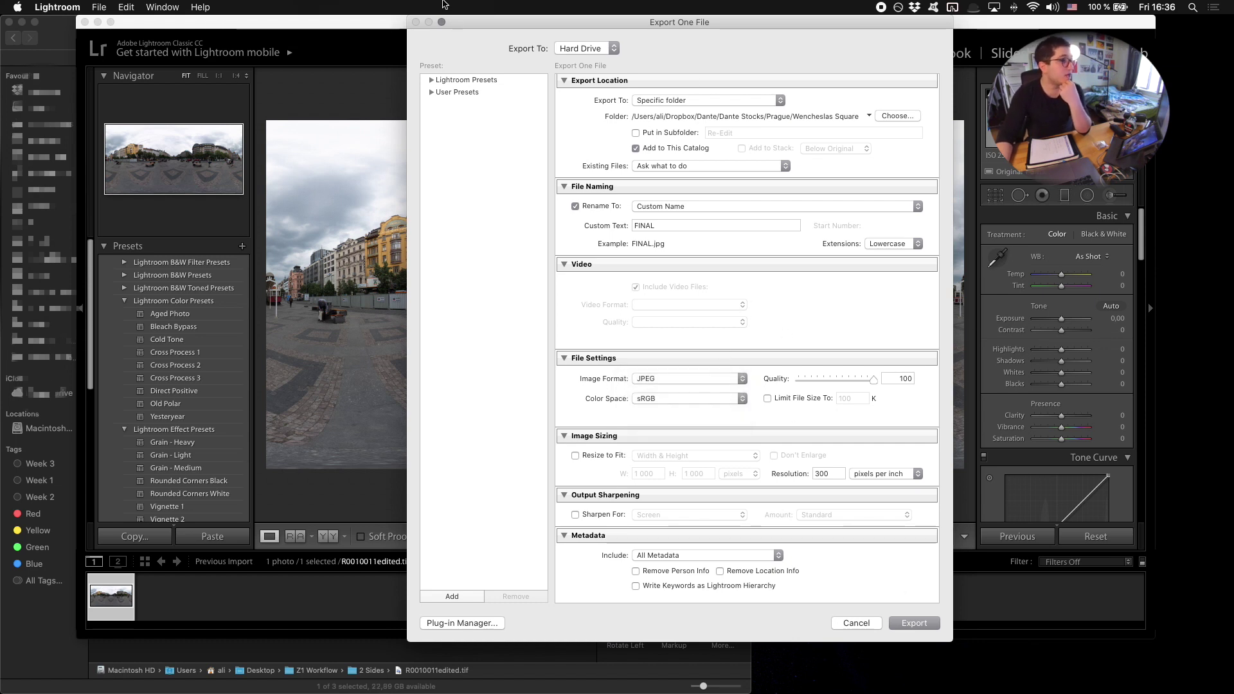
pyautogui.click(855, 623)
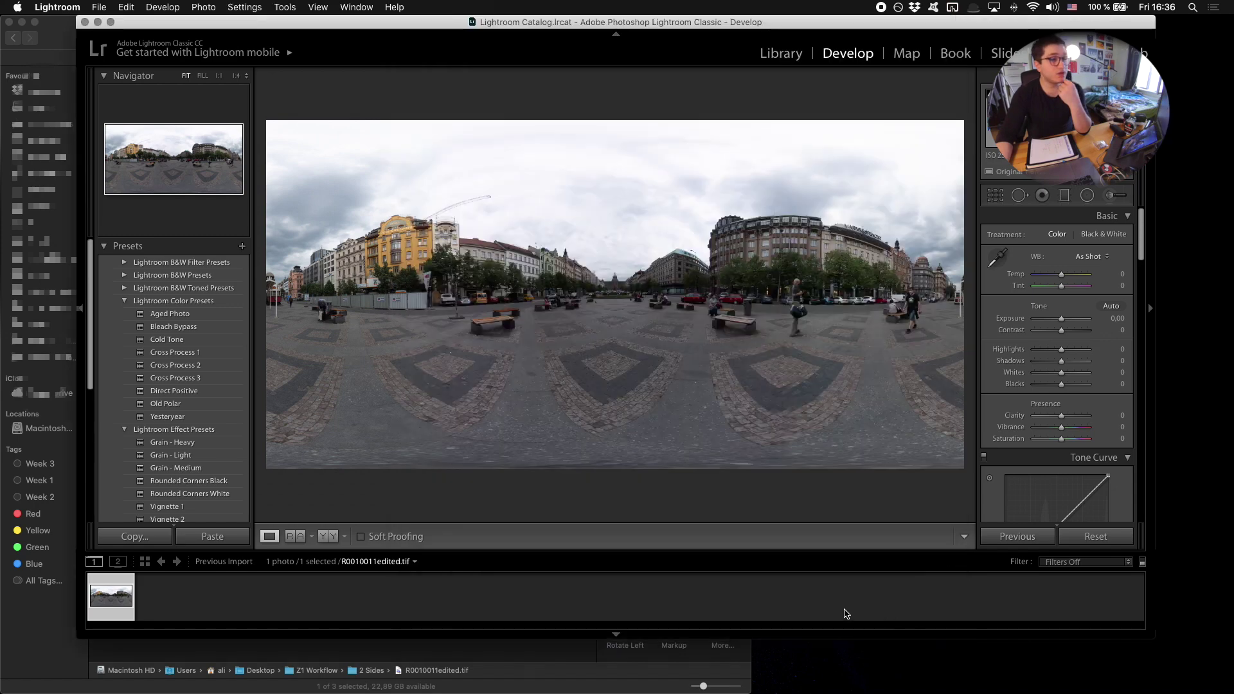